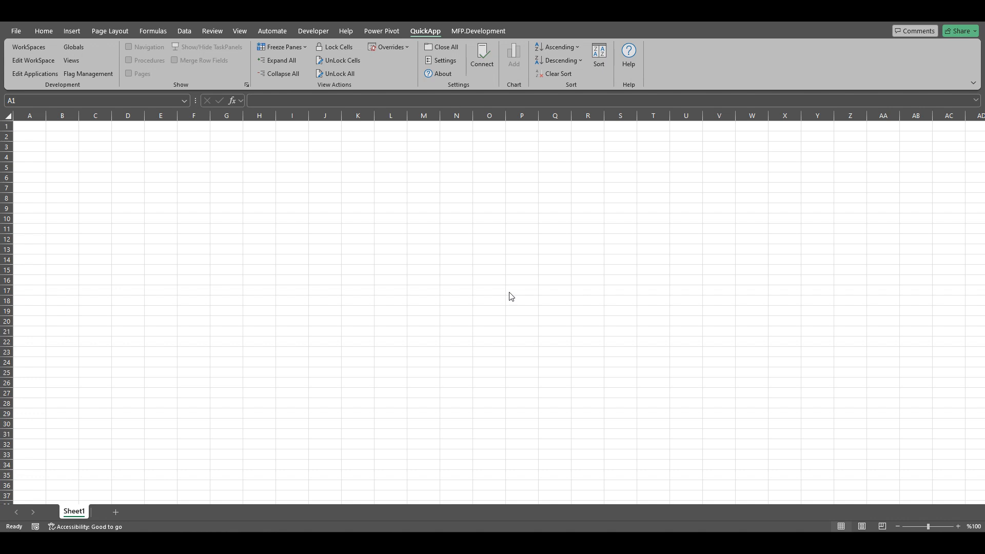
Open the Views development workbook and switch to the Views sheet.
click(70, 59)
click(70, 60)
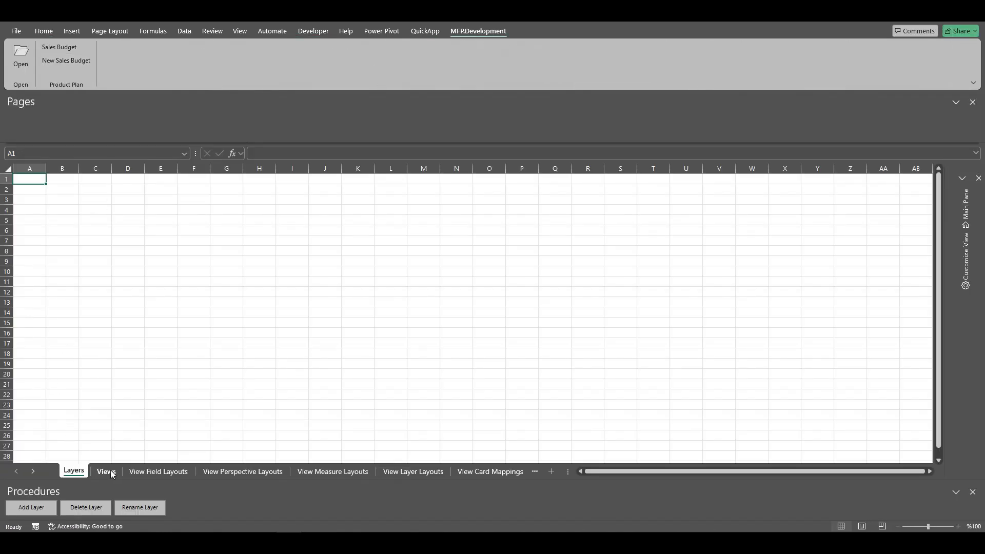
click(111, 472)
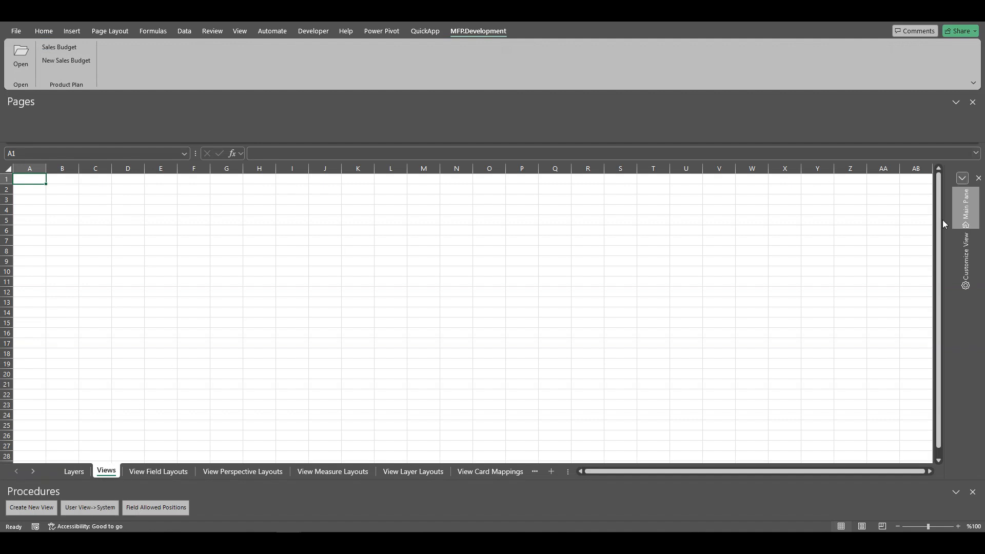
In the Main Pane, choose the New Sales Budget workspace and Sales Budget application, and load them.
click(966, 205)
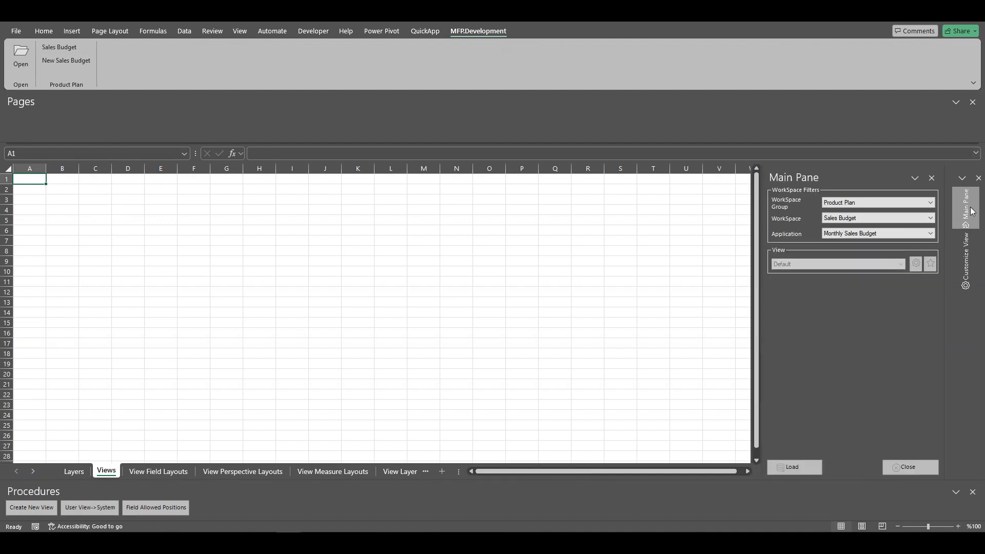
click(871, 218)
click(863, 236)
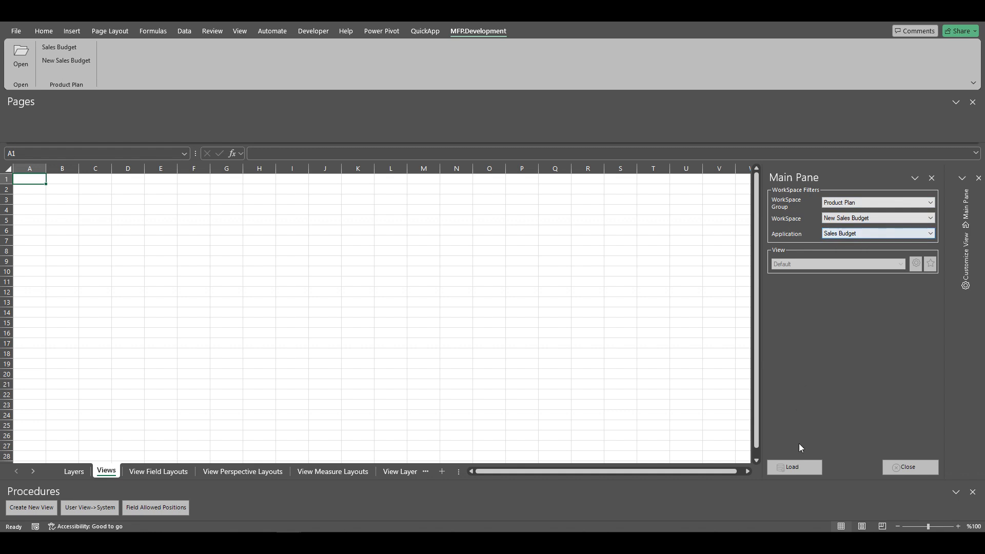
click(795, 468)
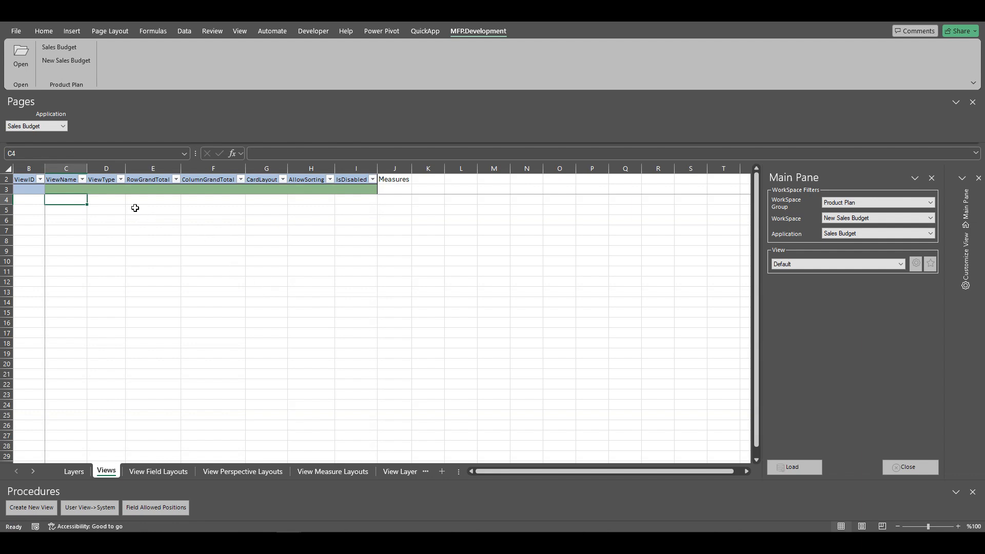
Create a new view named Default for the Sales Budget application.
click(72, 191)
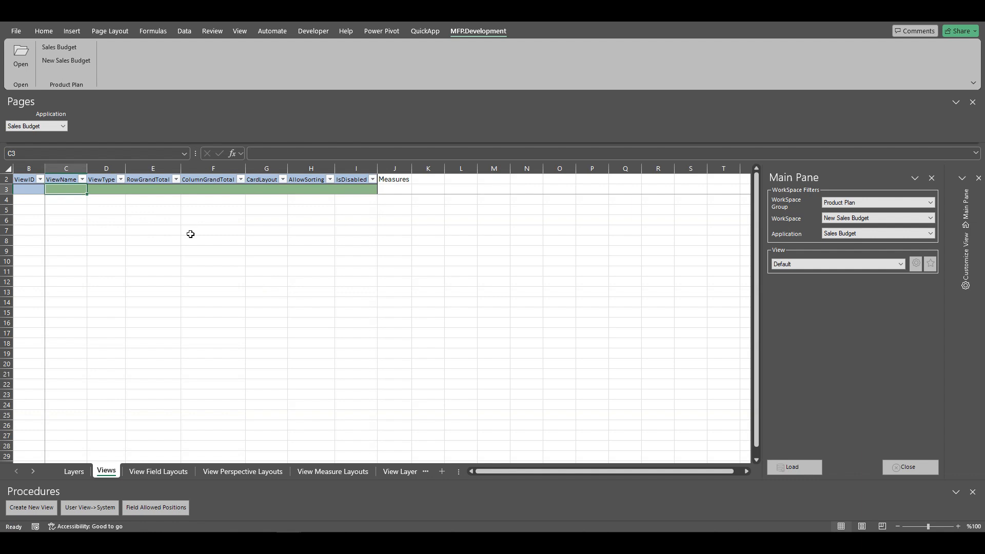
click(44, 509)
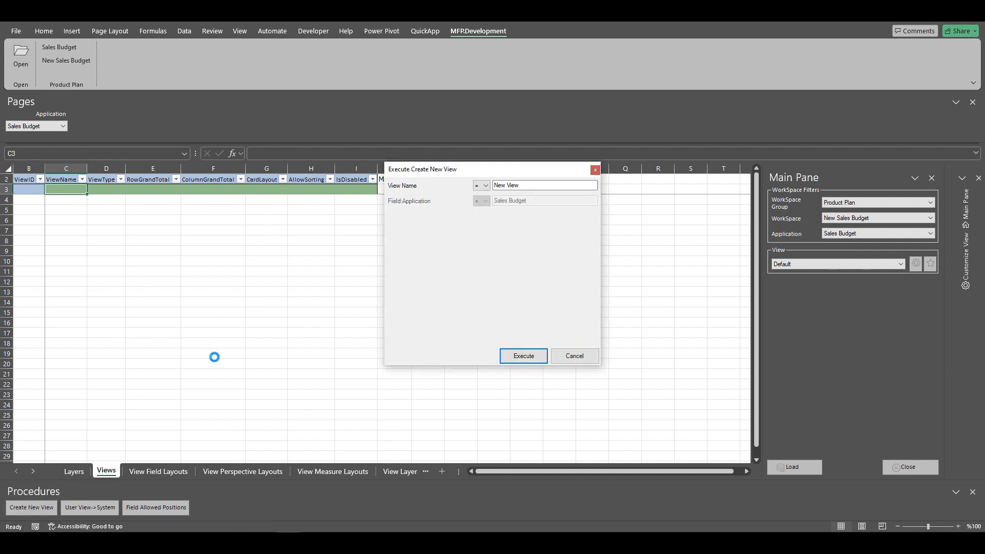
double_click(536, 185)
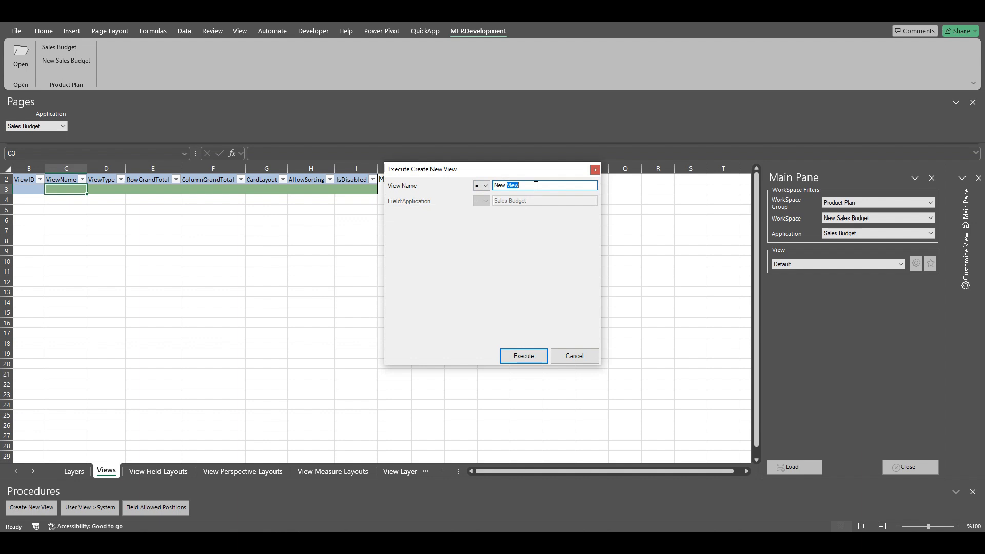
click(537, 186)
key(ctrl+a)
text(Def)
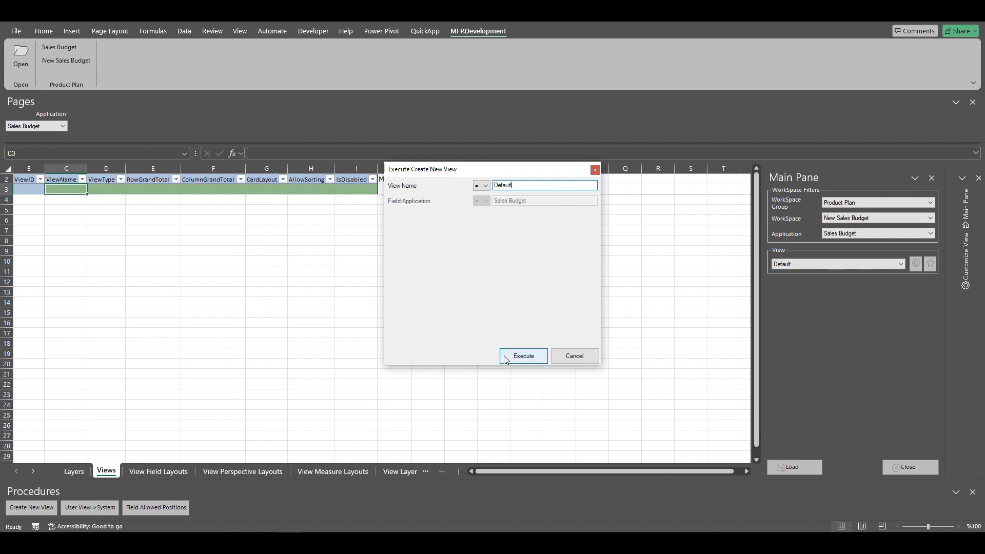
click(521, 358)
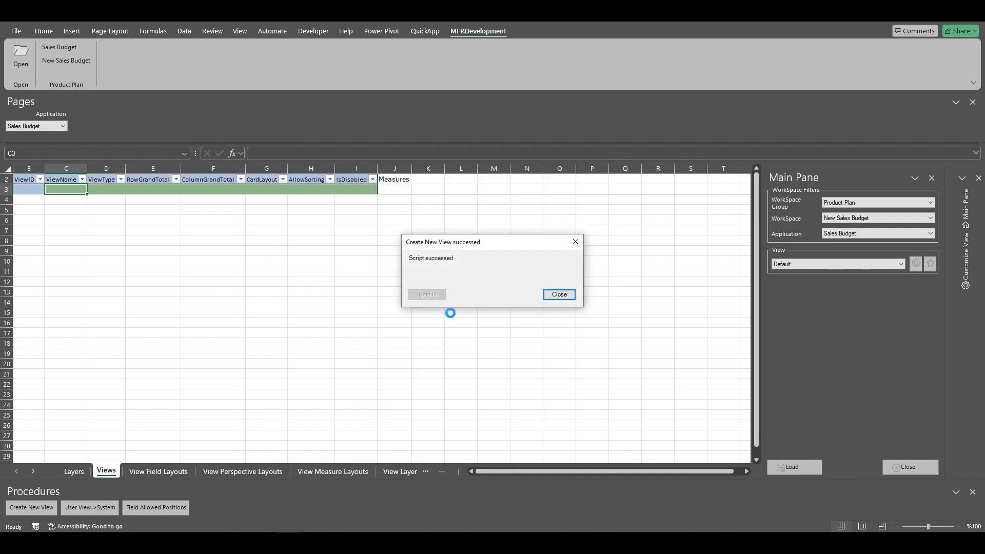
click(560, 295)
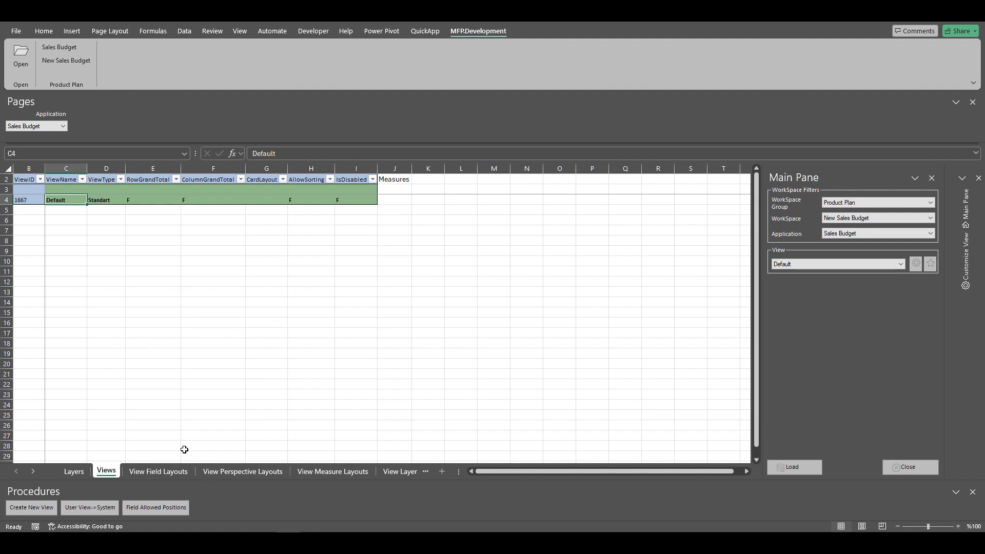
Load the Layers sheet and rename the Default layer to LY Actual.
click(75, 475)
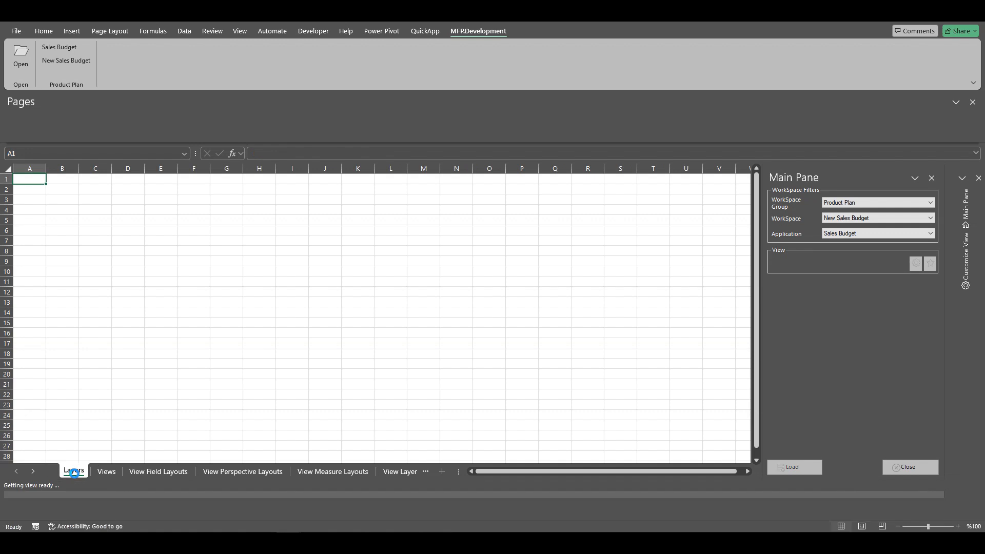
click(795, 468)
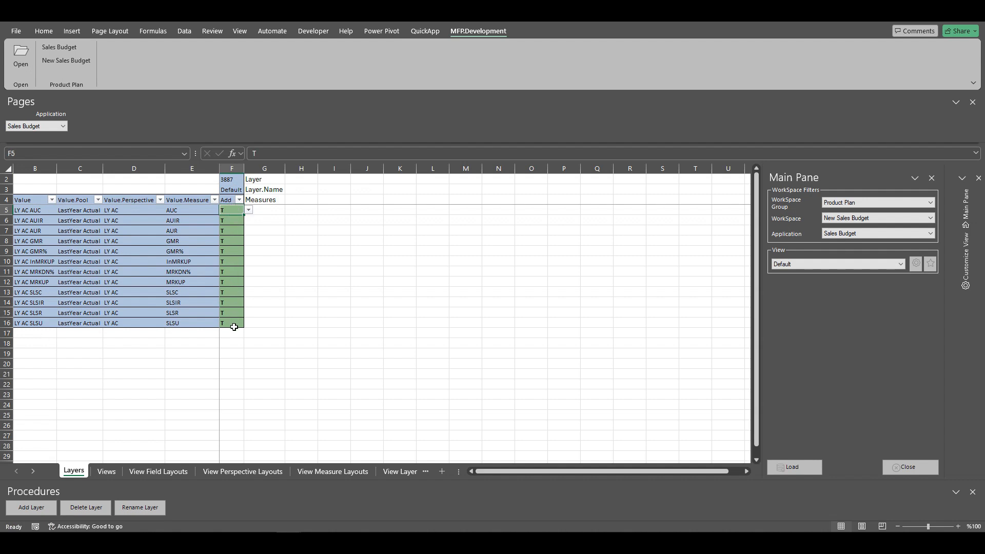
click(235, 190)
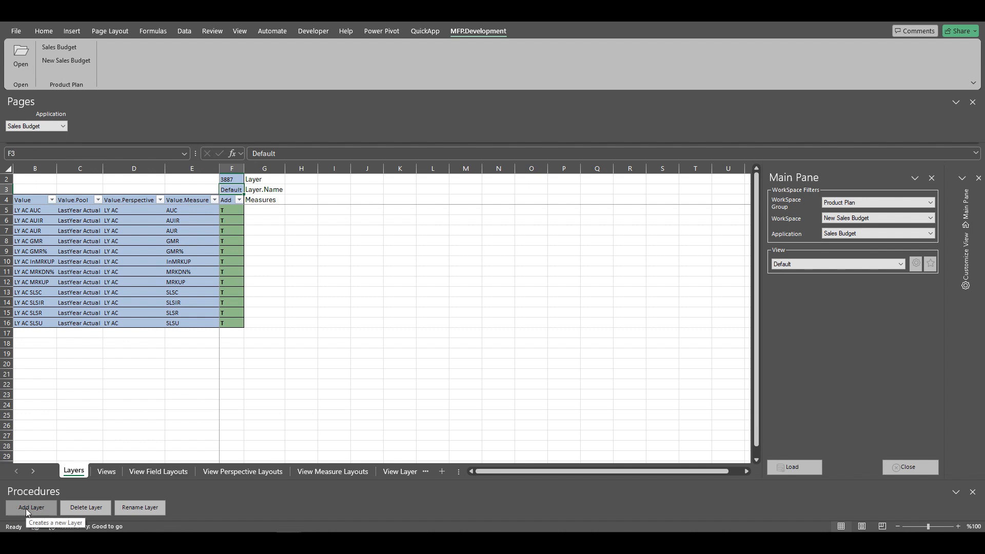
click(140, 507)
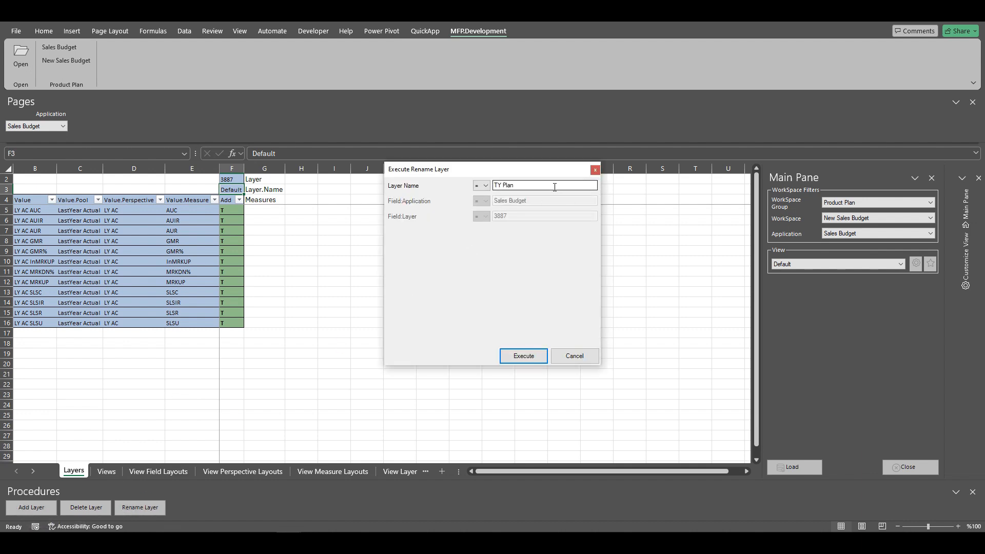
text(LY Actual)
click(523, 356)
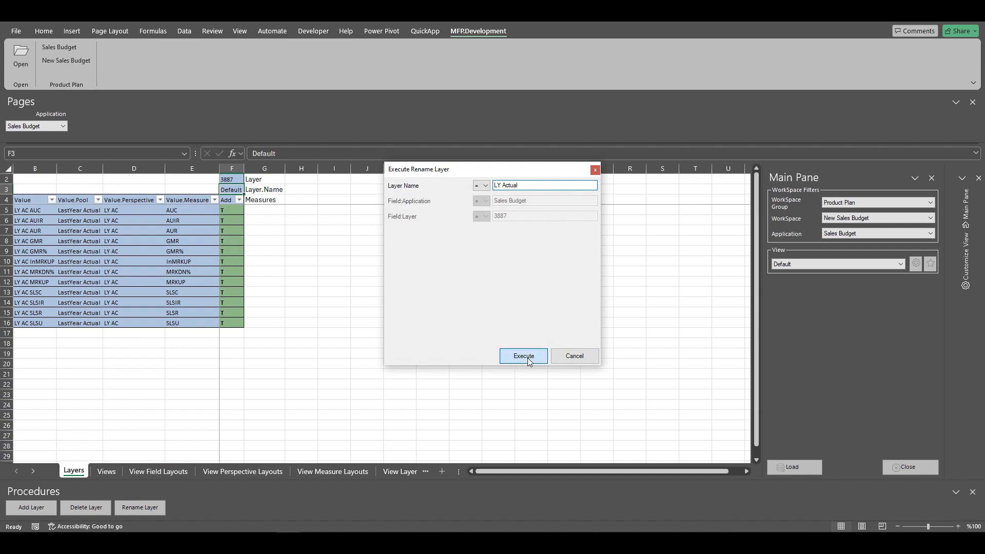
click(559, 294)
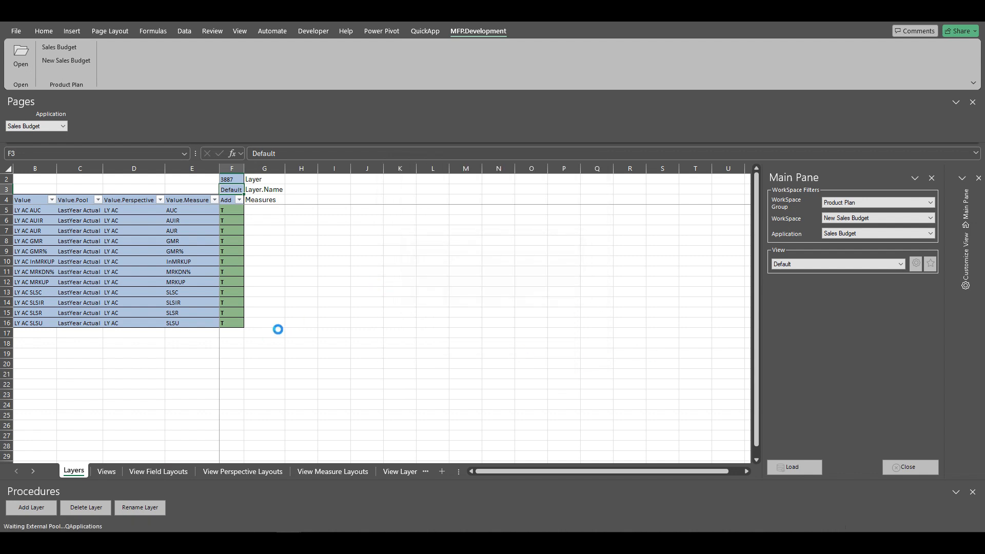
On the View Field Layouts sheet, set the Sales Channel and Sales Season positions to Page.
click(170, 472)
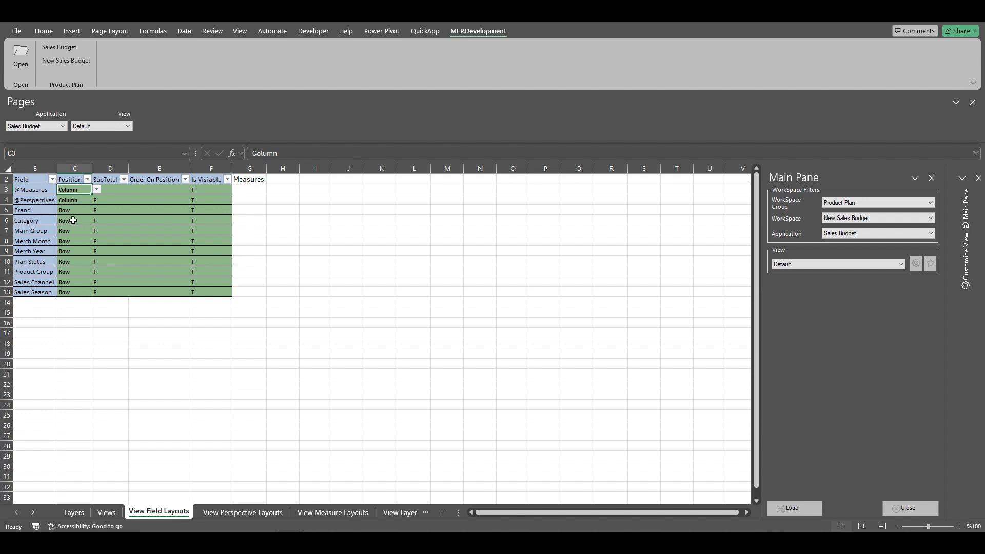
click(81, 280)
click(97, 282)
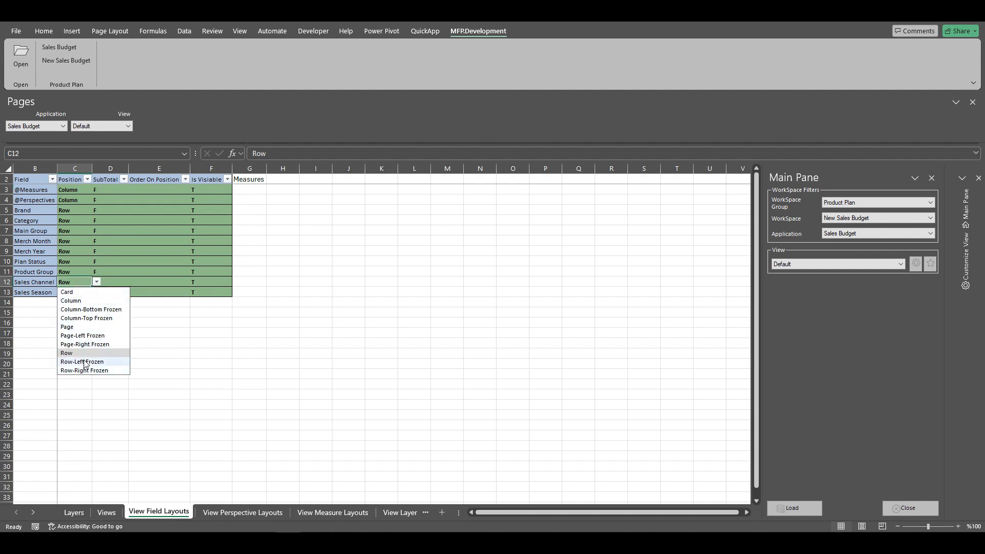
click(76, 327)
click(77, 293)
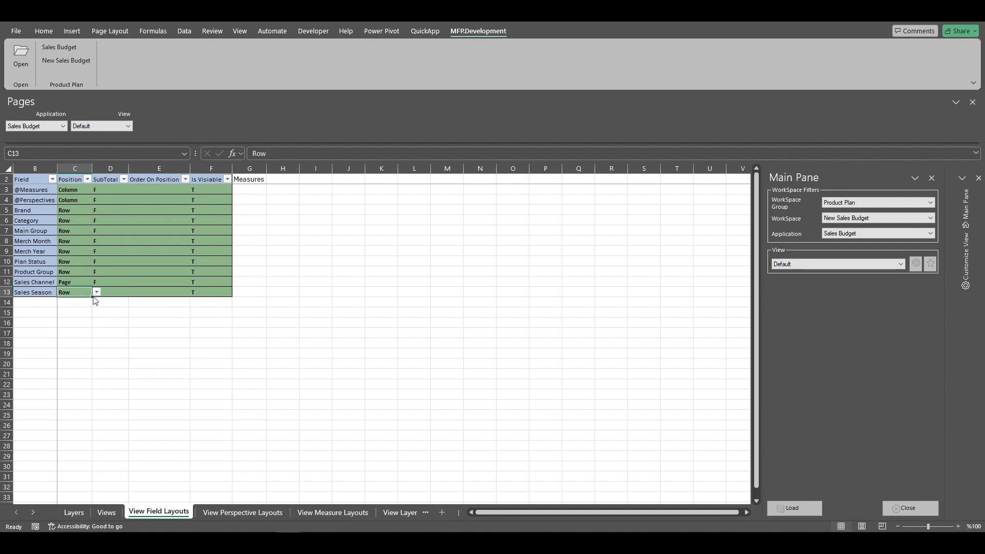
click(96, 292)
click(82, 339)
Set the Merch Year and Merch Month positions to Column.
click(73, 243)
click(72, 251)
click(97, 251)
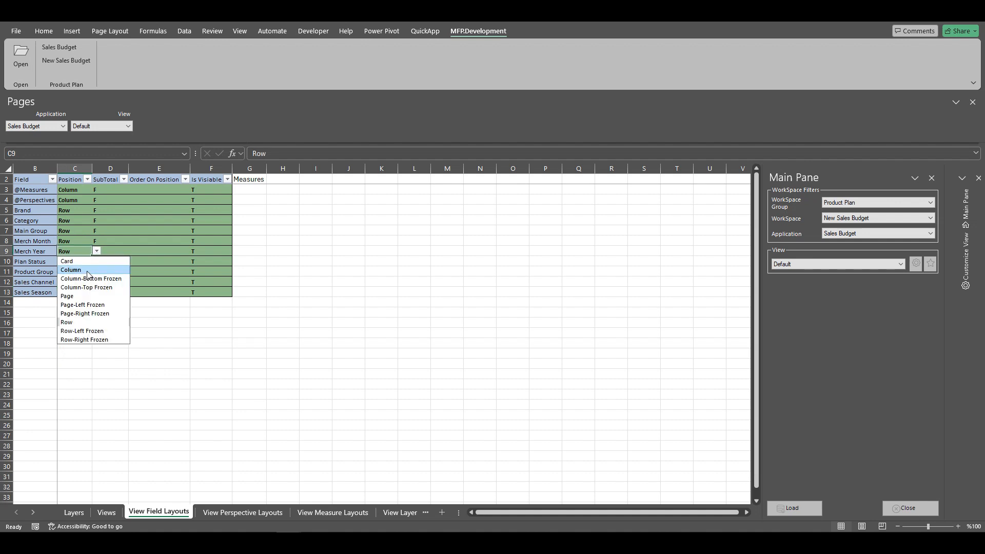
key(Escape)
click(77, 241)
click(97, 241)
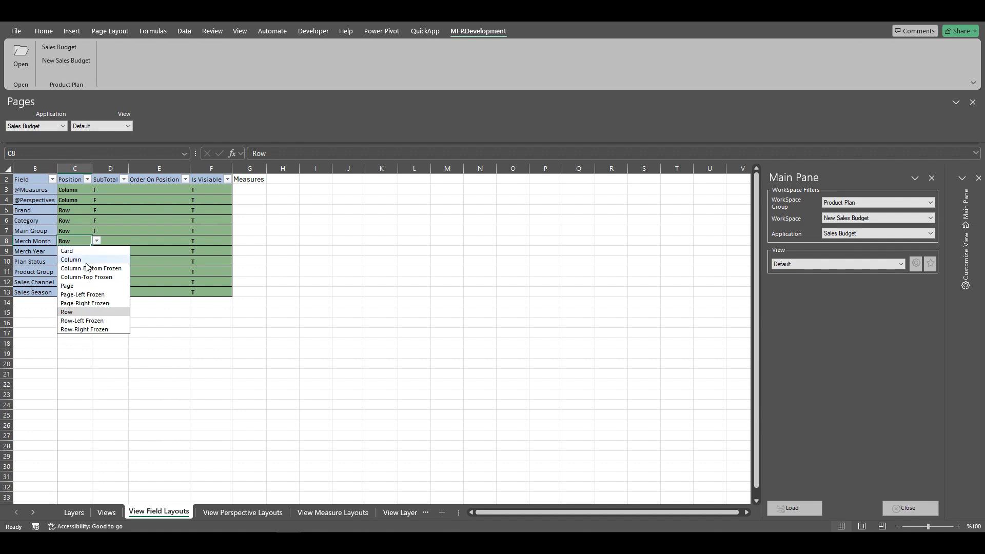
click(87, 260)
Set the Brand field's position to Page.
click(77, 211)
click(96, 211)
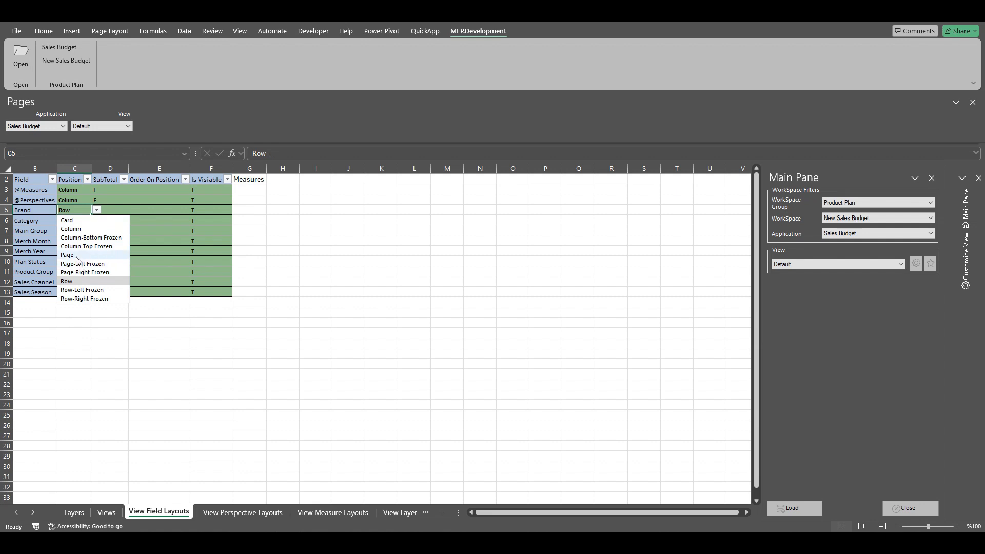
click(76, 255)
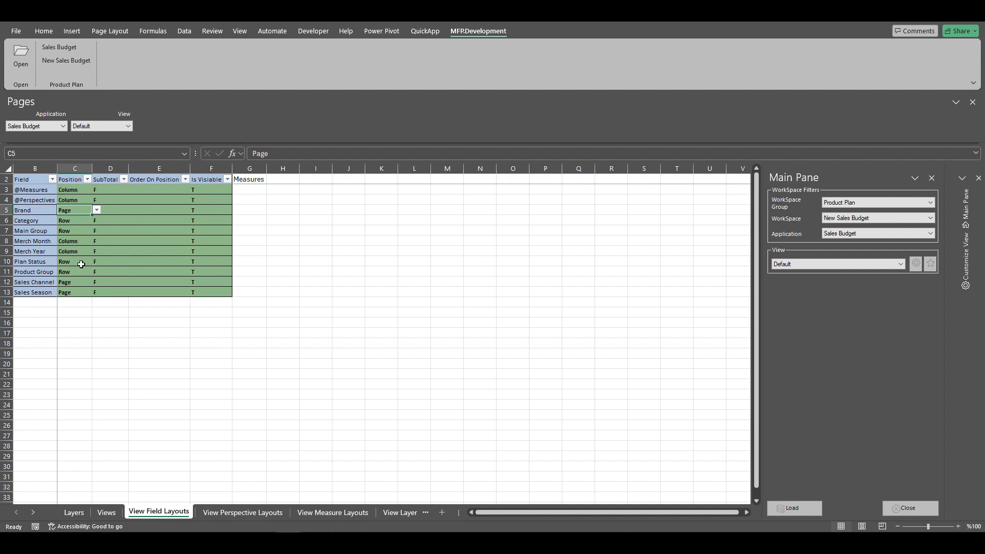
click(87, 179)
click(40, 314)
click(39, 323)
click(92, 407)
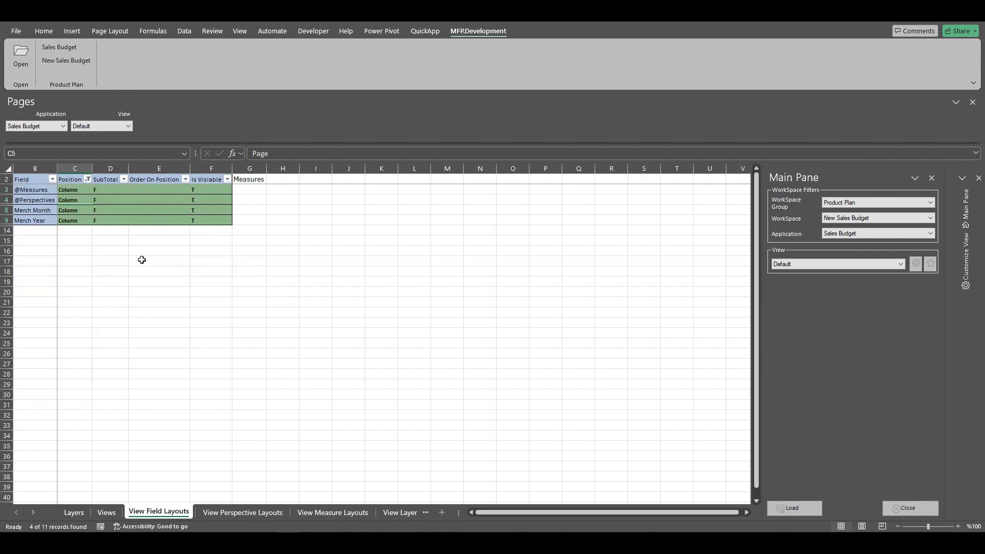
click(154, 220)
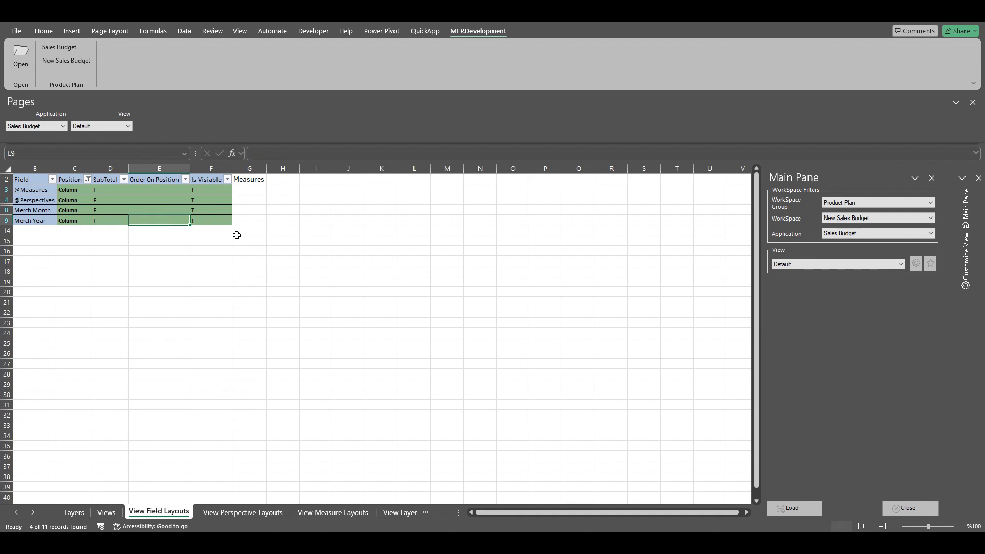
text(10)
key(Return)
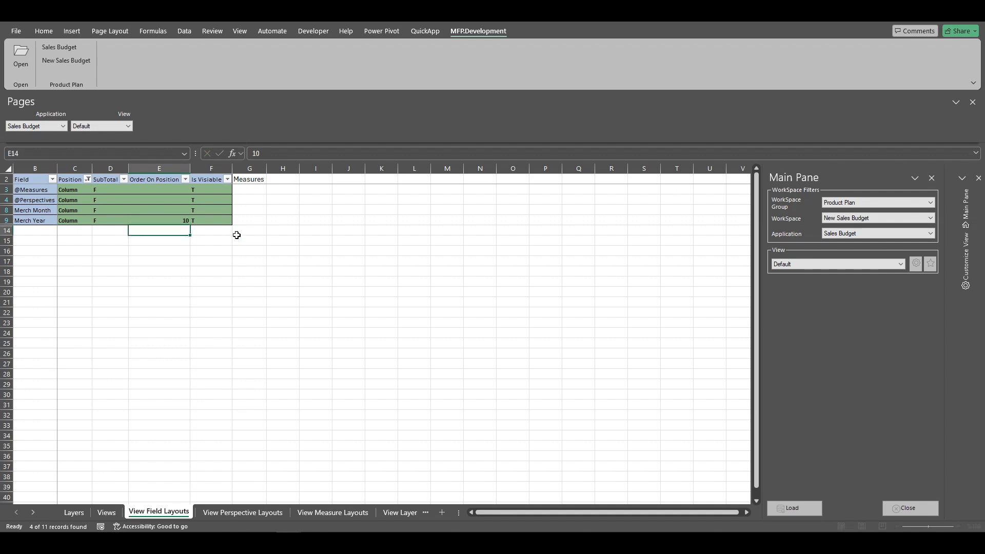
click(177, 214)
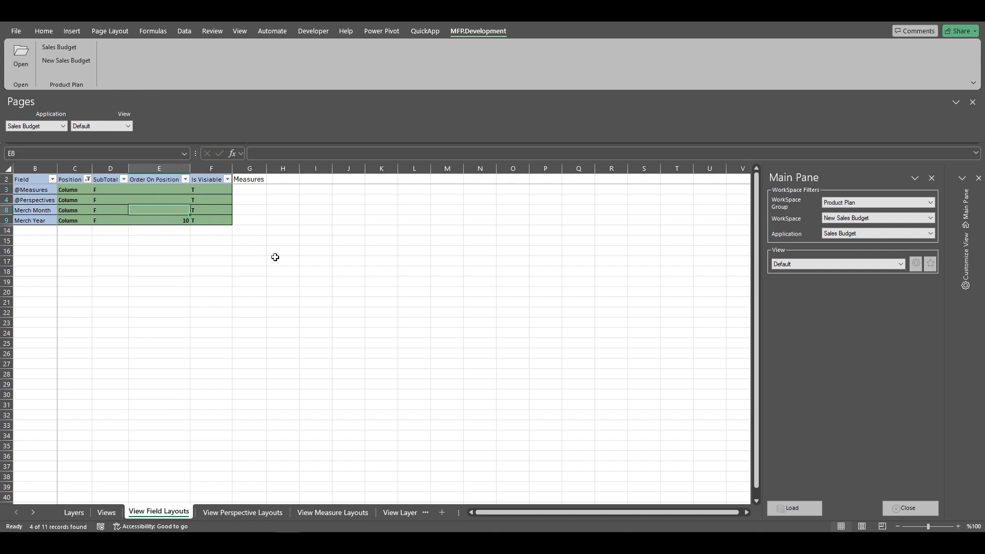
text(20)
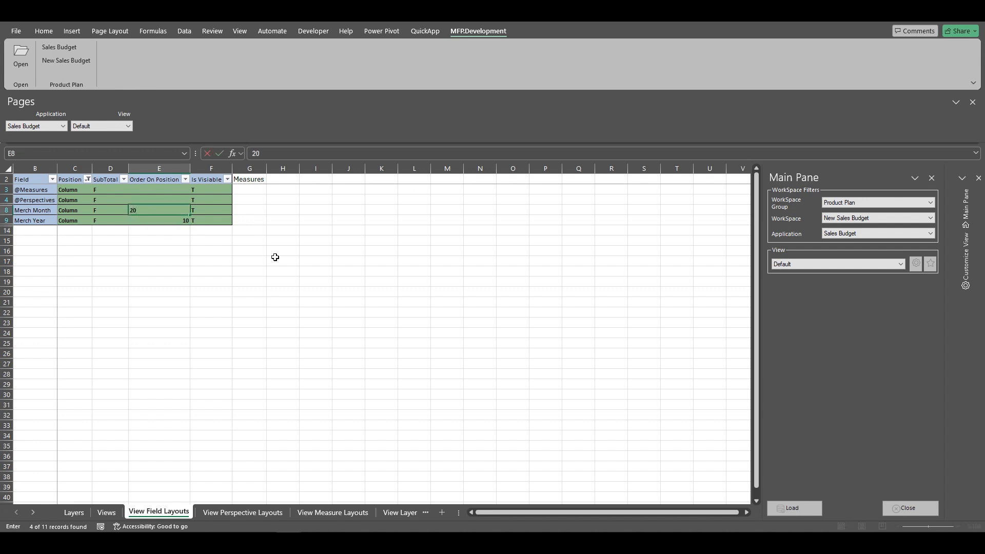
click(174, 199)
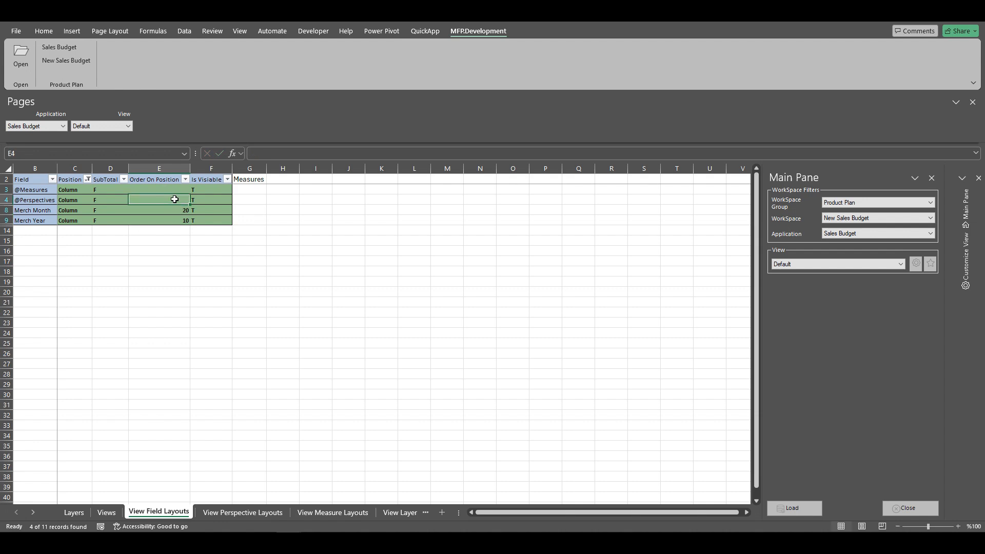
click(175, 190)
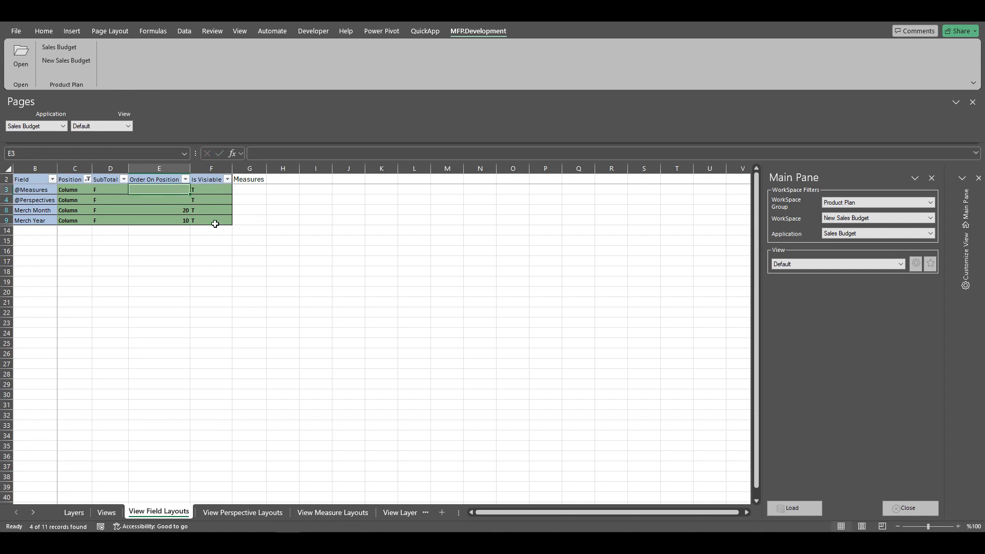
text(30)
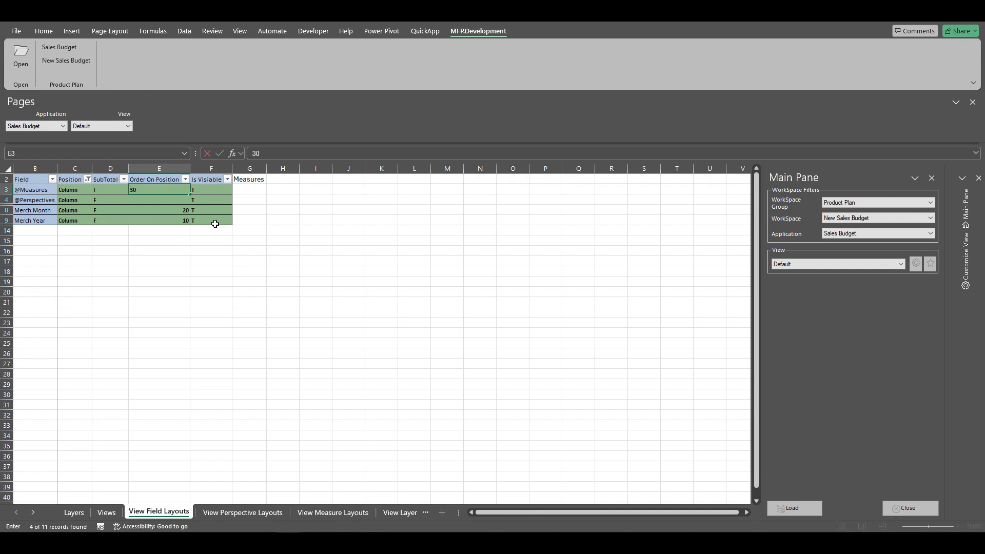
key(Return)
text(40)
key(Return)
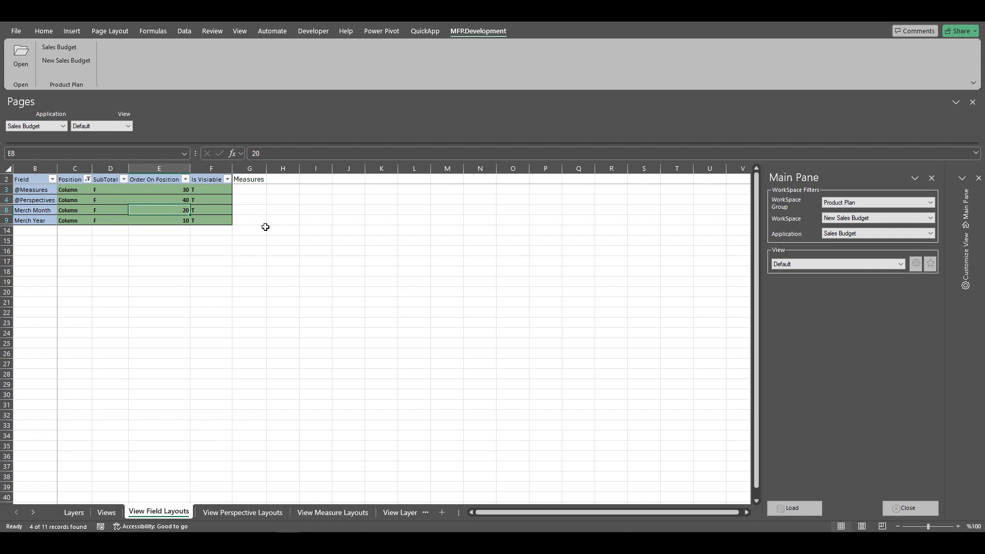
Filter the fields to Page position and set their order: Sales Channel 10, Sales Season 20, Brand 30.
click(87, 179)
click(40, 323)
click(41, 332)
click(93, 407)
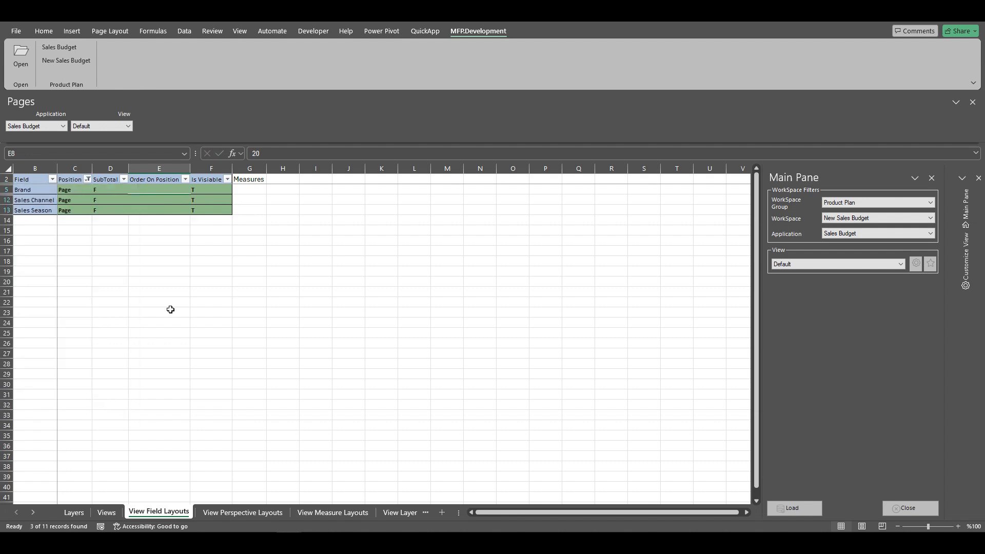
click(178, 199)
text(10)
key(Return)
text(20)
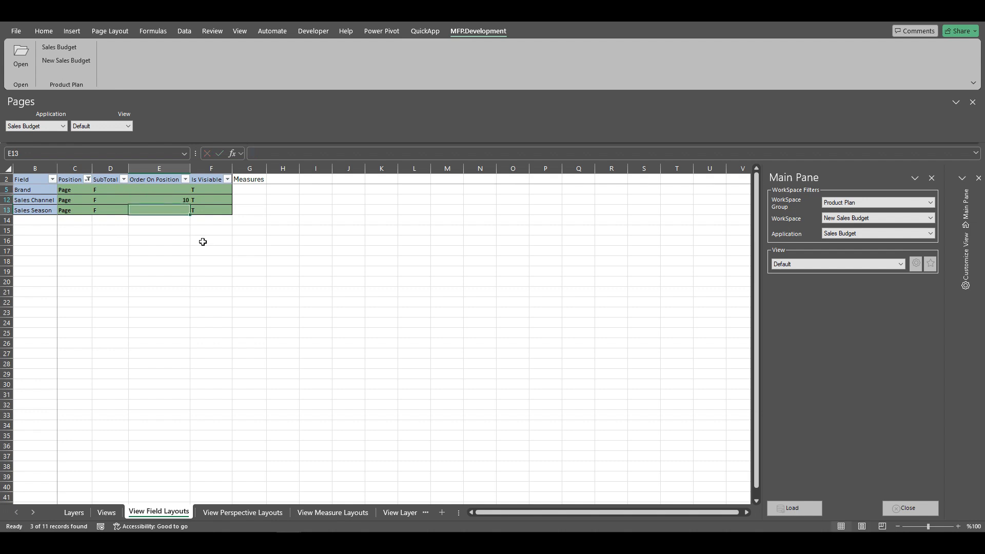
click(171, 192)
text(30)
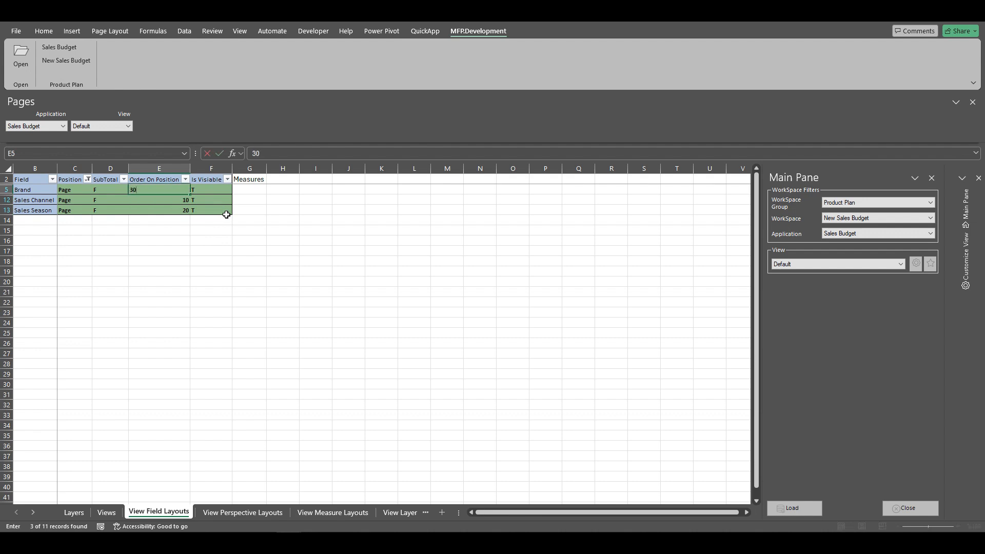
key(Return)
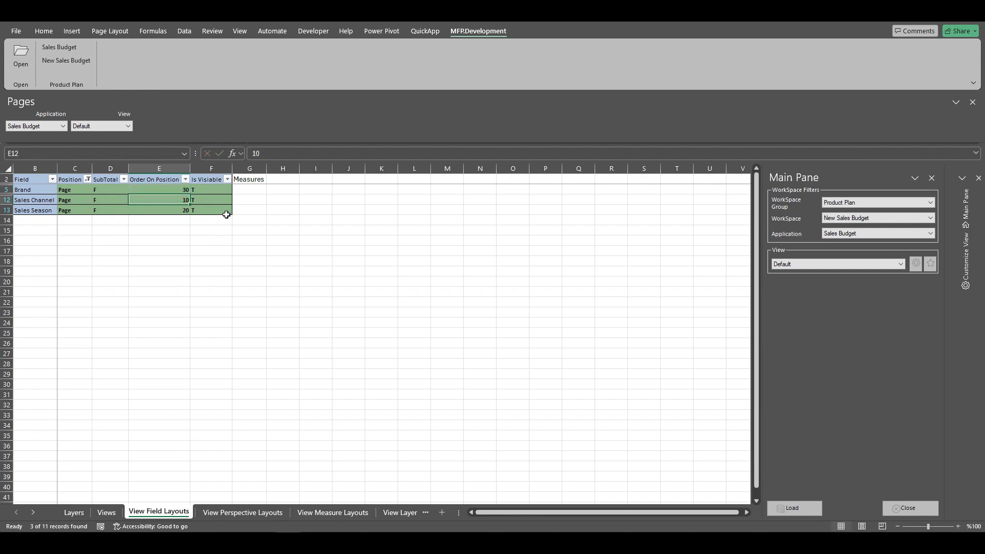
click(153, 250)
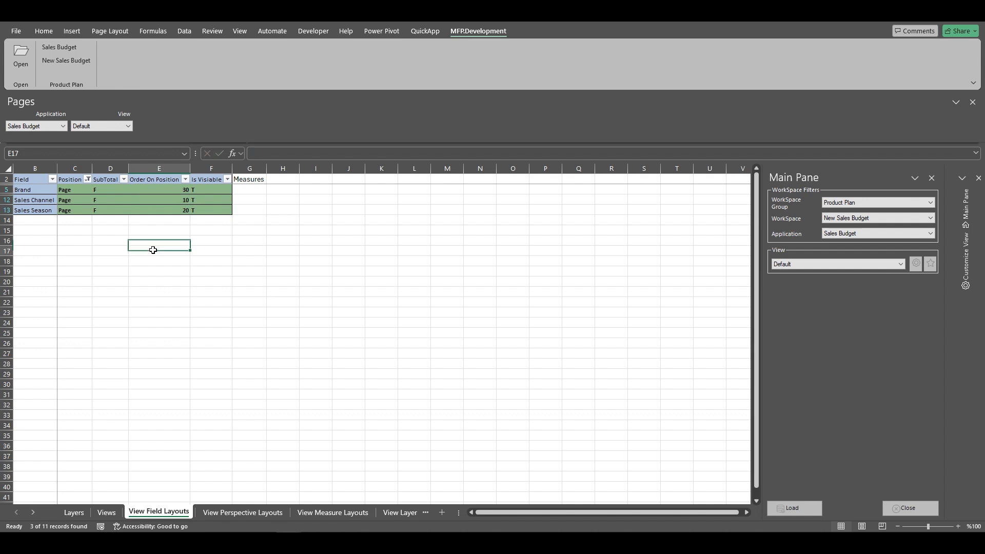
Filter the fields to Row position, change Plan Status's position to Page and give it order 5.
click(88, 181)
click(31, 333)
click(30, 341)
click(92, 408)
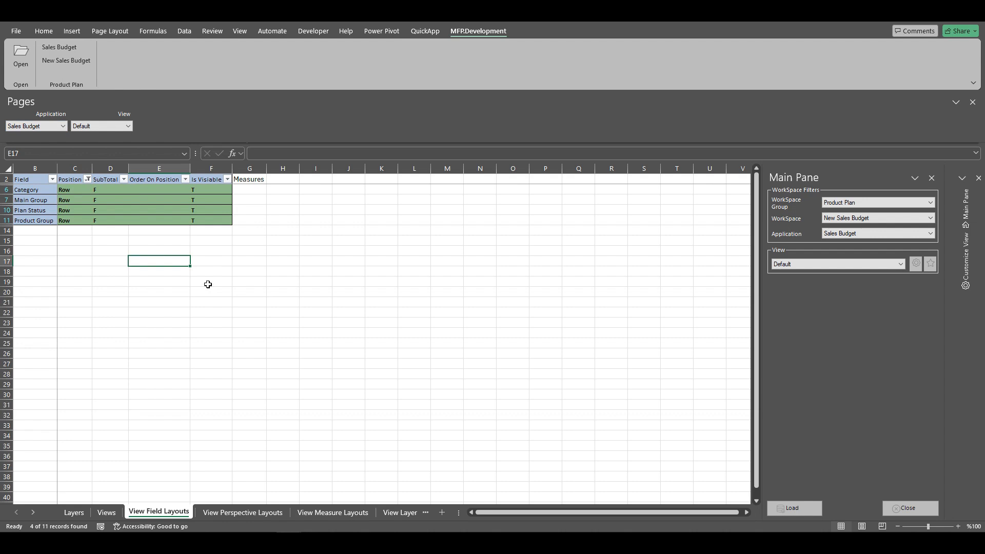
click(75, 211)
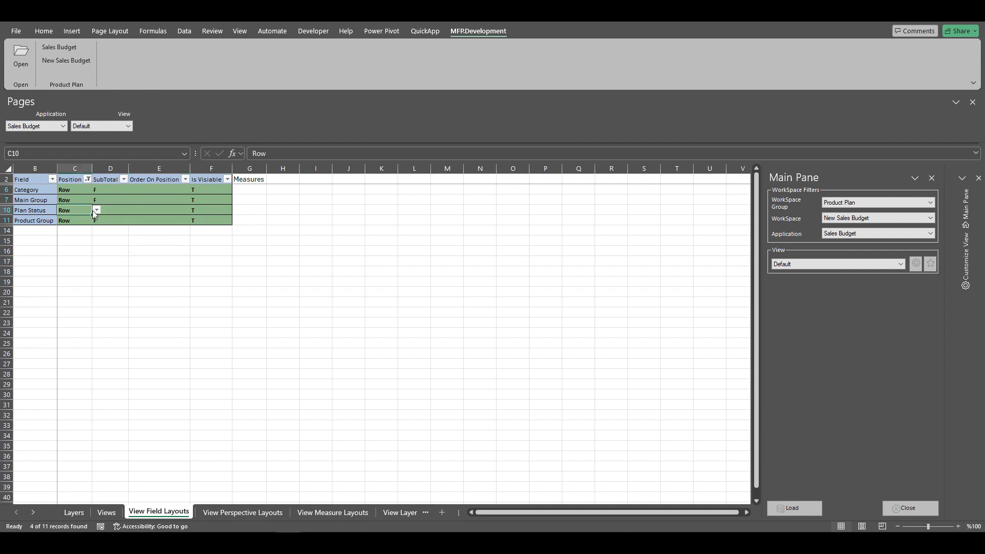
click(97, 210)
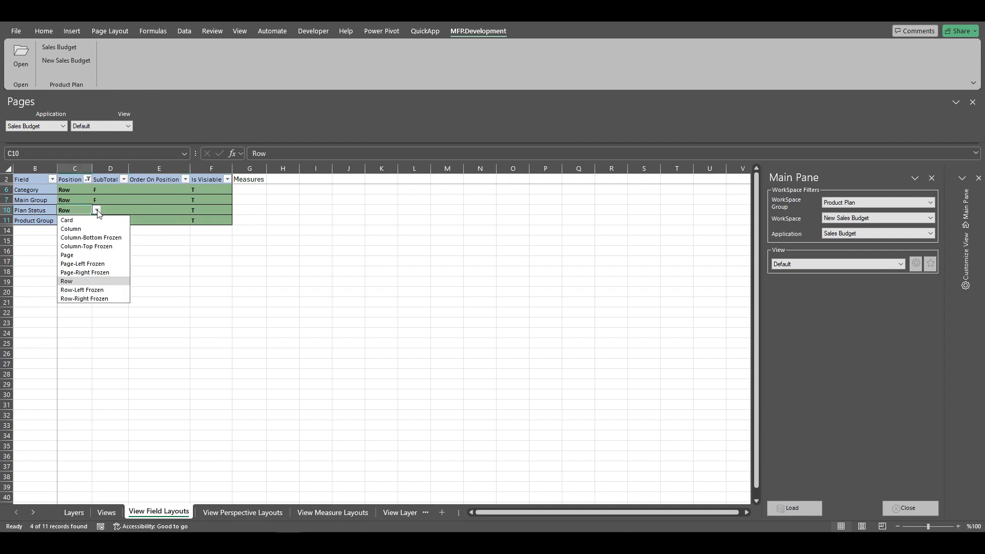
click(74, 255)
click(175, 209)
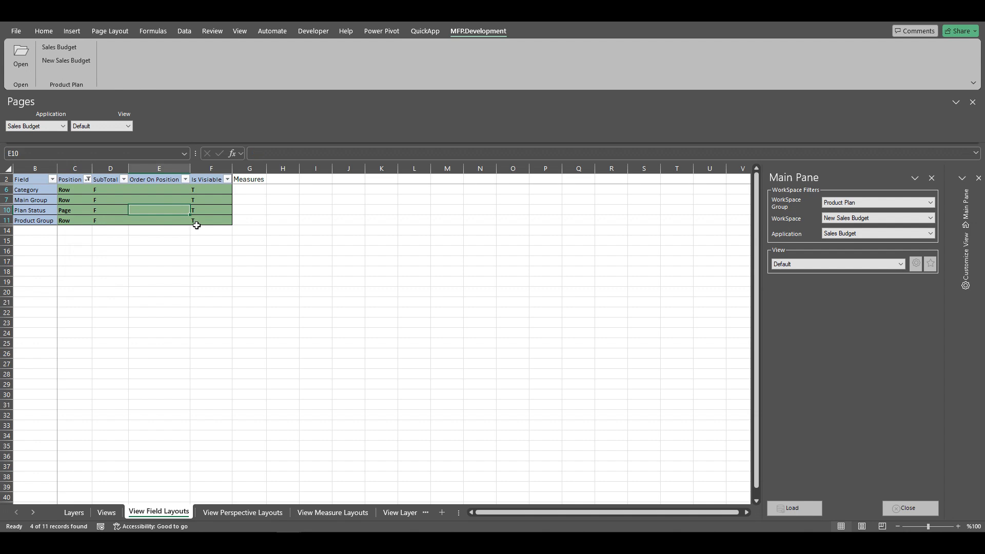
text(5)
key(Return)
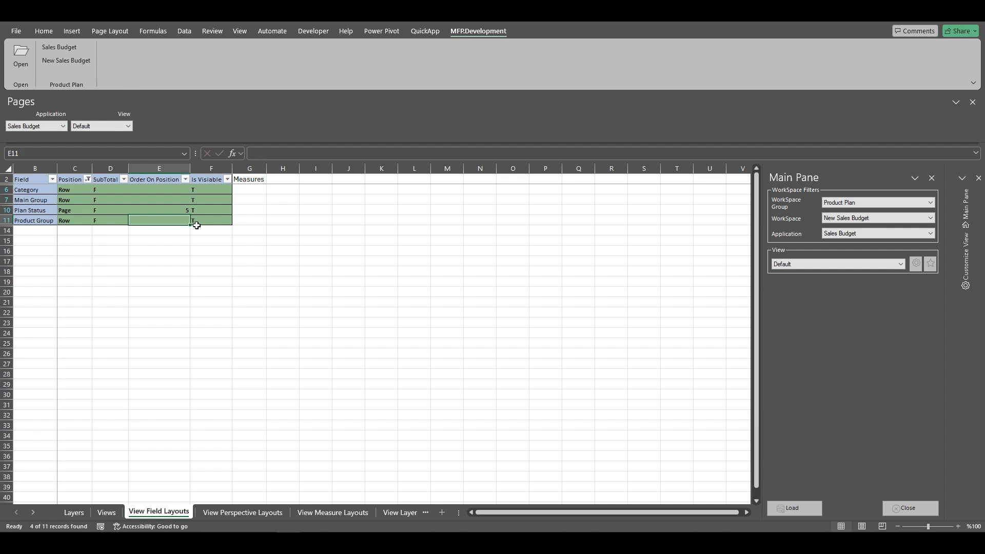
Reapply the Row filter and set the order: Category 10, Main Group 20, Product Group 30.
click(75, 190)
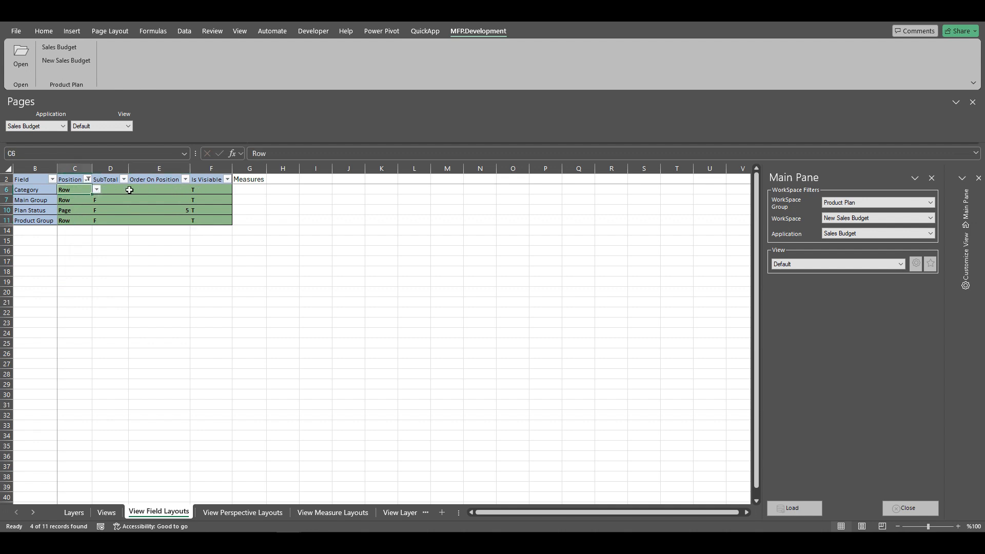
click(88, 179)
click(93, 408)
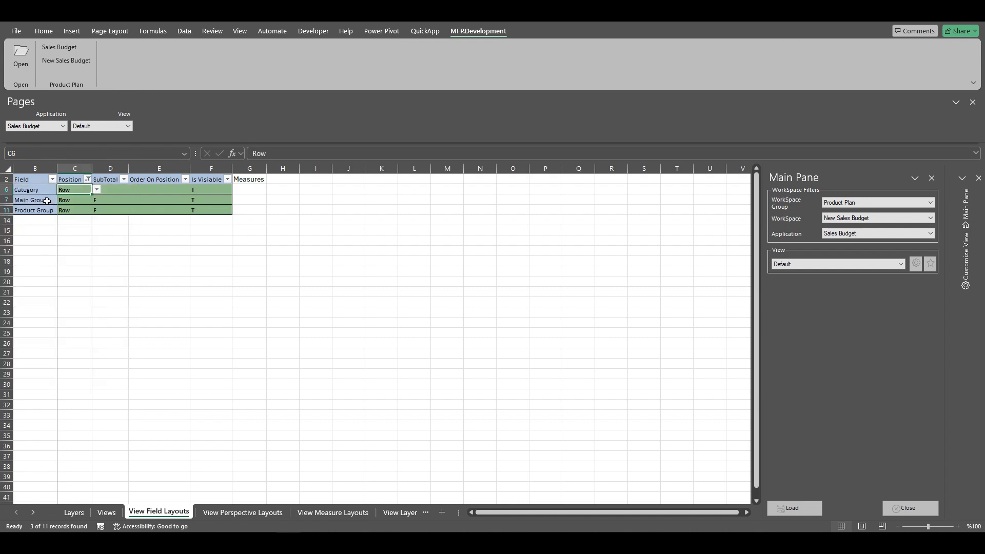
click(189, 191)
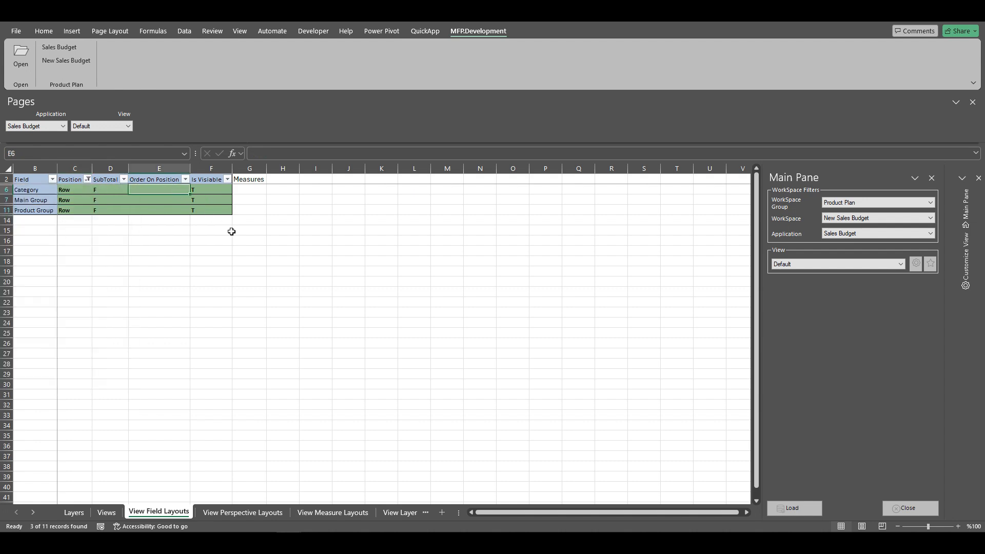
text(10)
key(Return)
text(20)
key(Return)
text(3)
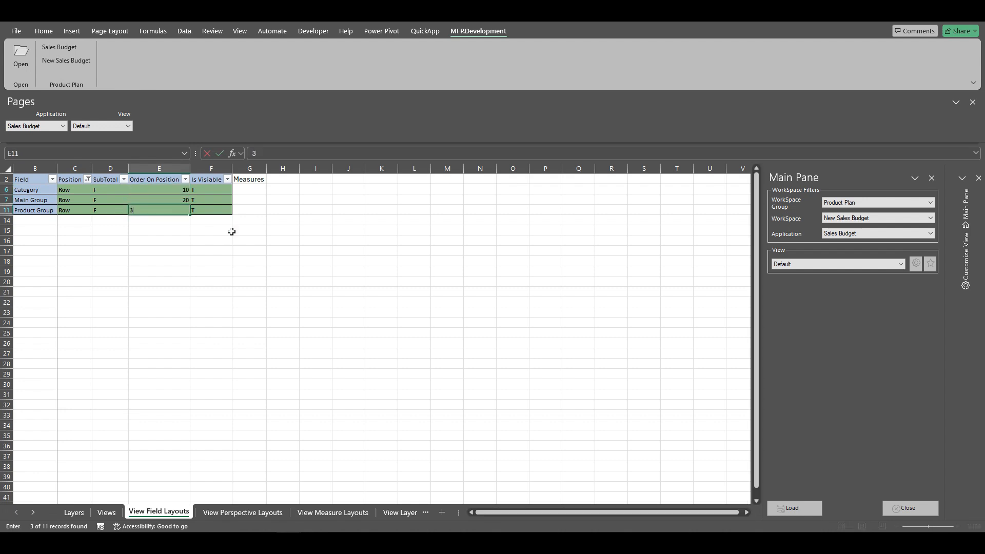
key(Return)
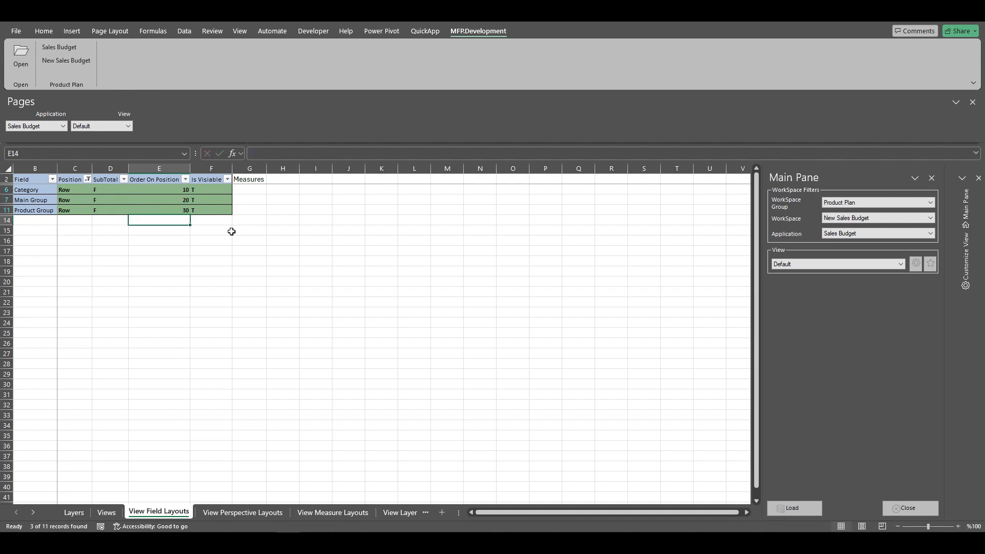
Set SubTotal to T for the Category and Main Group fields.
click(114, 189)
click(134, 190)
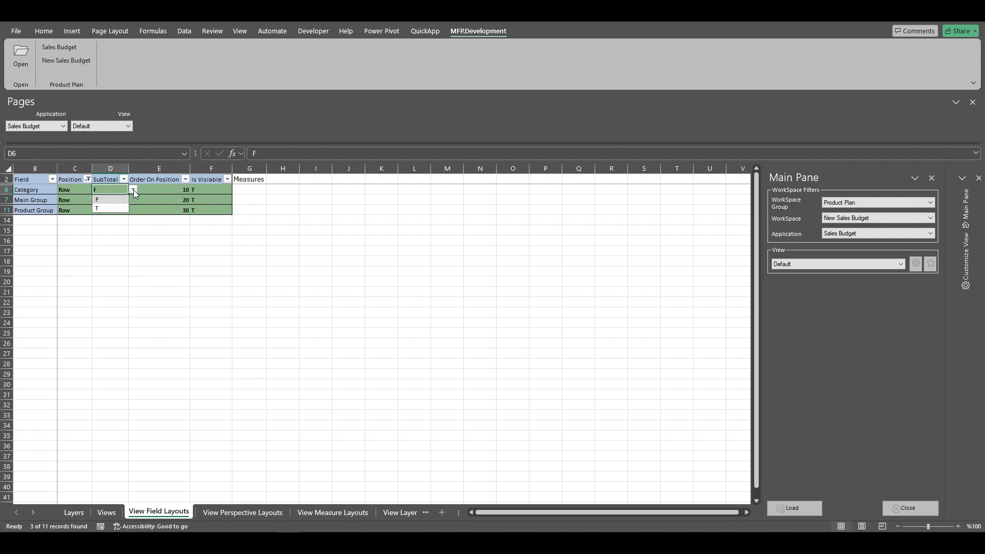
click(109, 208)
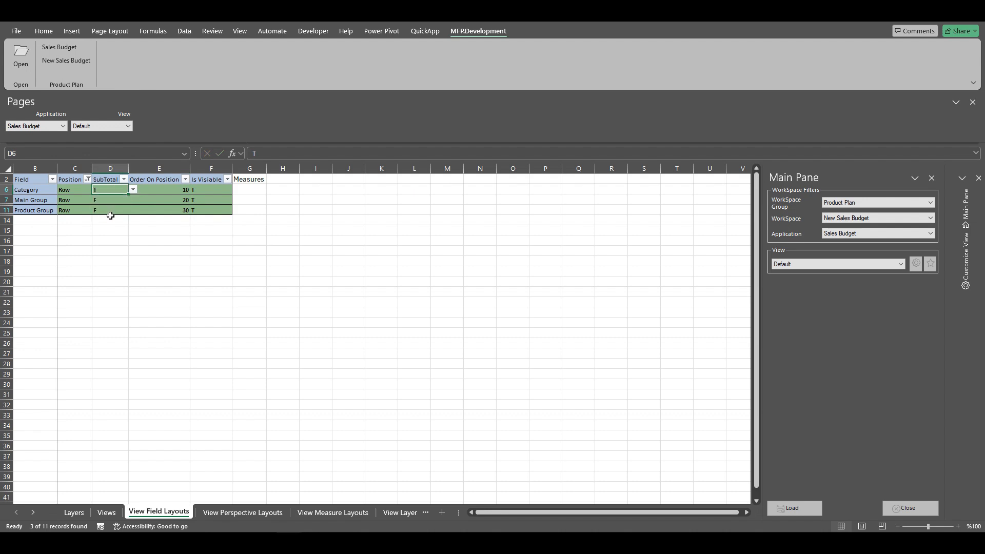
click(112, 200)
click(133, 199)
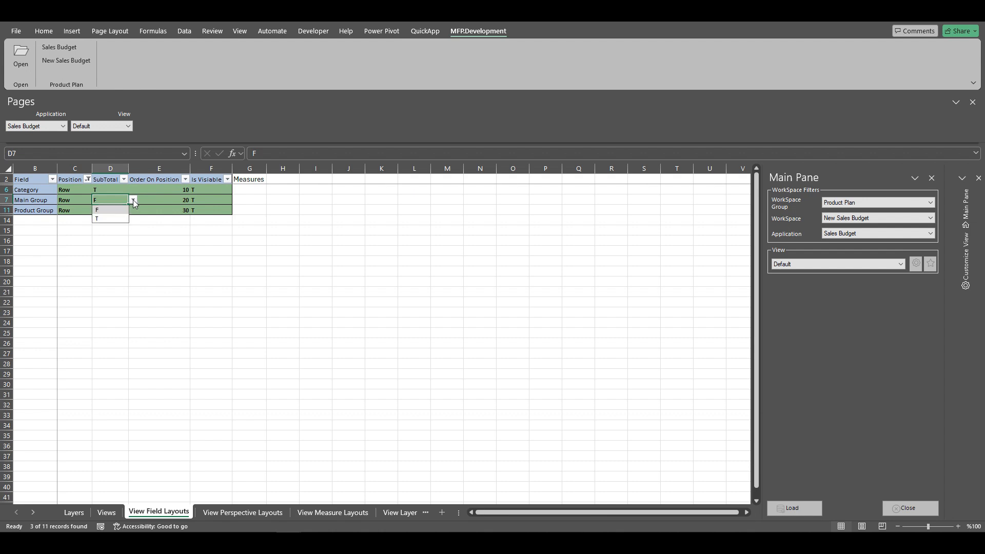
click(107, 219)
Review the View Perspective Layouts sheet, then open the View Measure Layouts sheet.
click(235, 513)
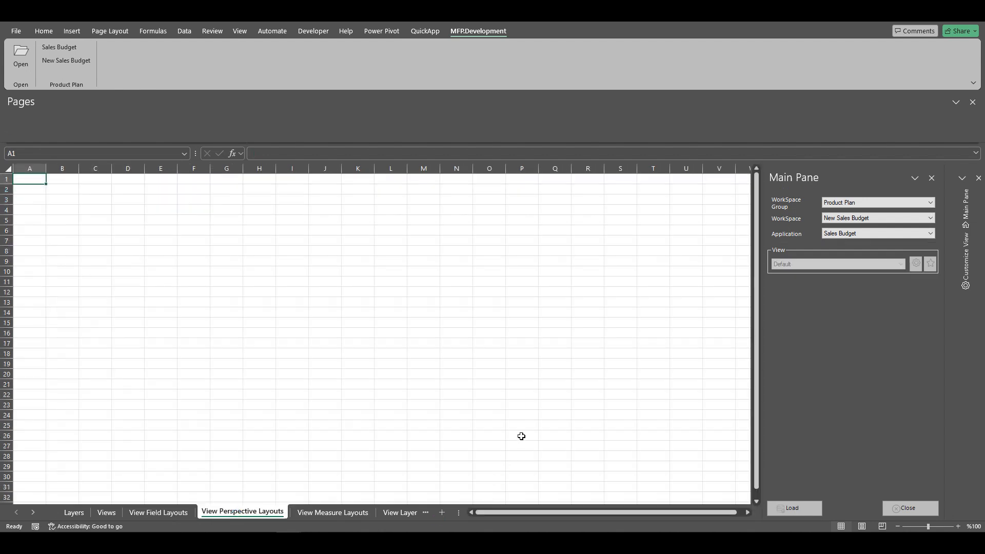
click(808, 513)
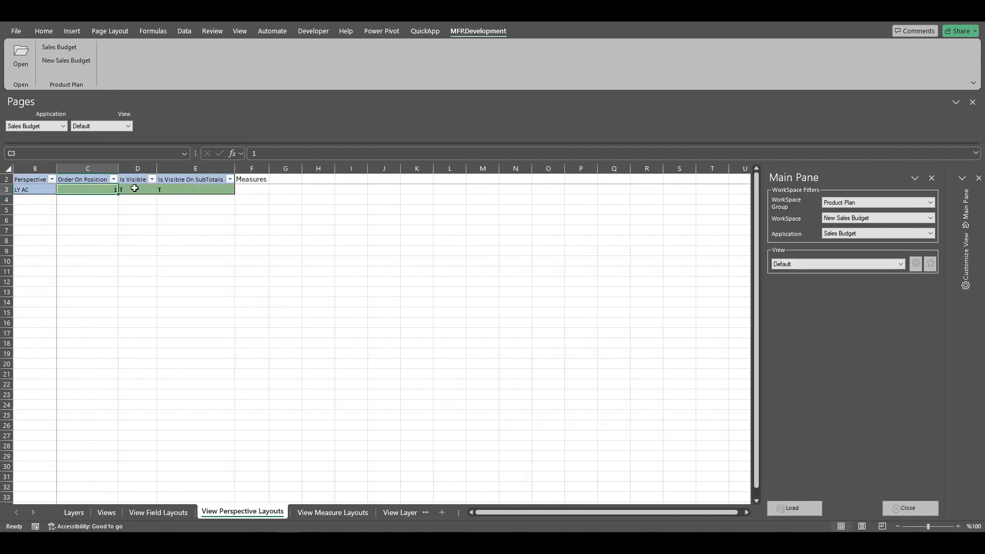
click(331, 513)
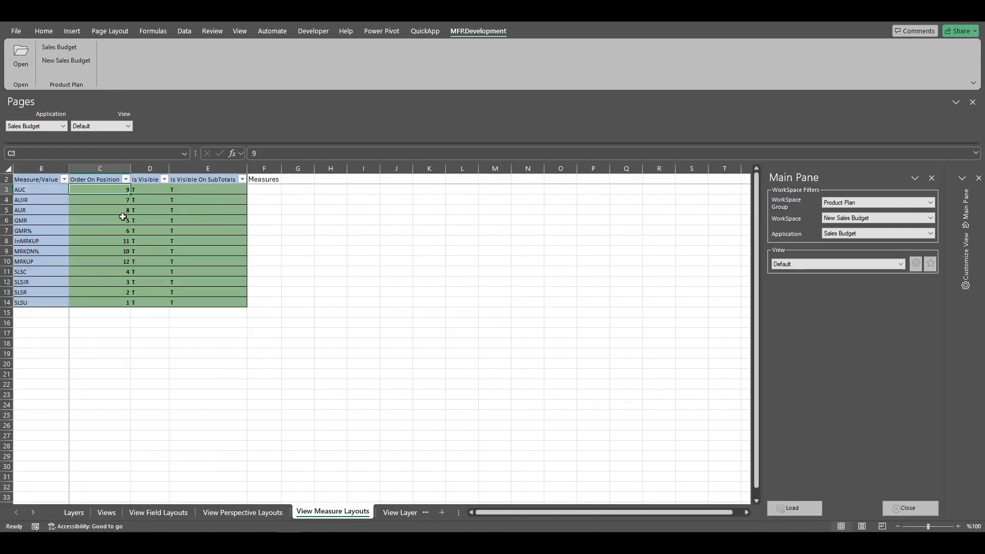
Sort the measures ascending by Order On Position.
click(109, 301)
click(425, 31)
click(559, 47)
click(557, 66)
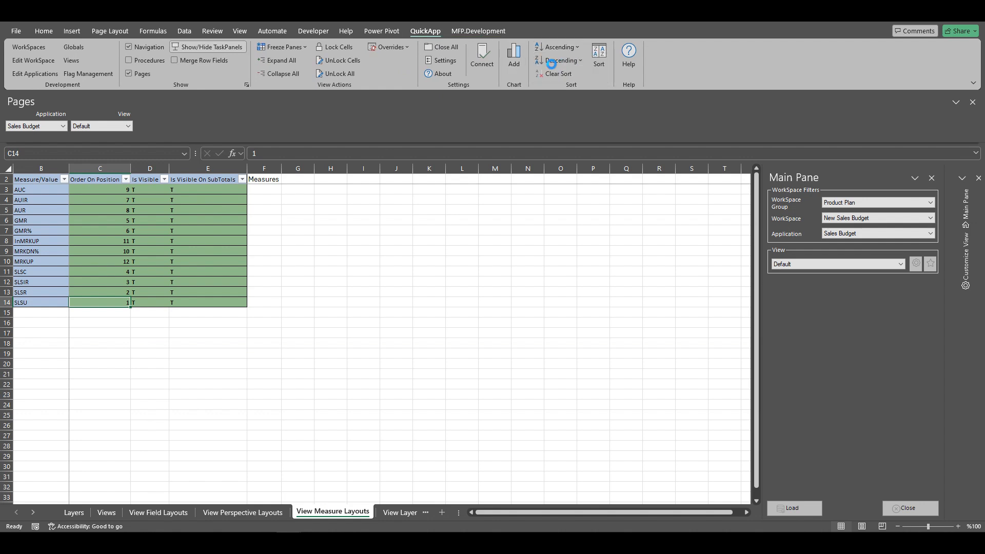
click(113, 191)
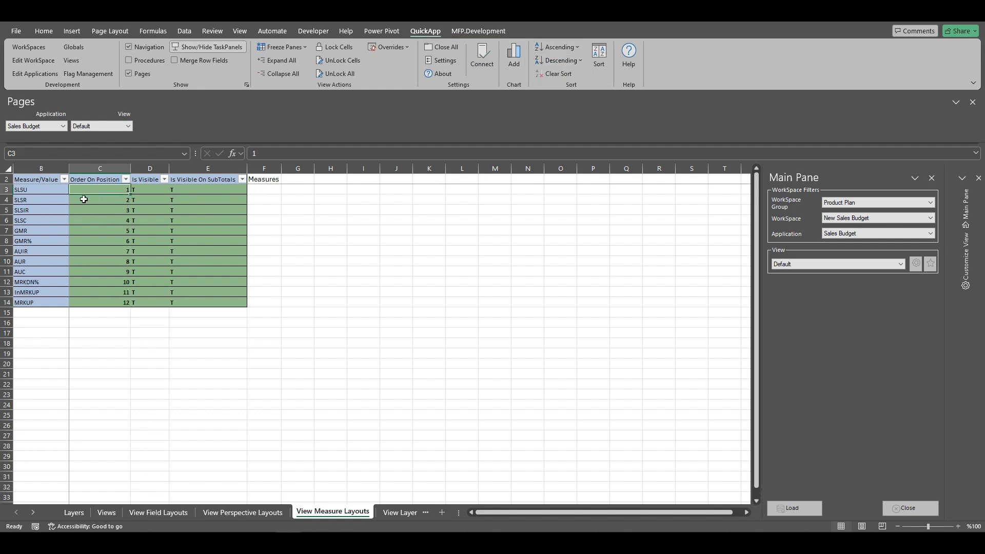
click(109, 203)
click(109, 210)
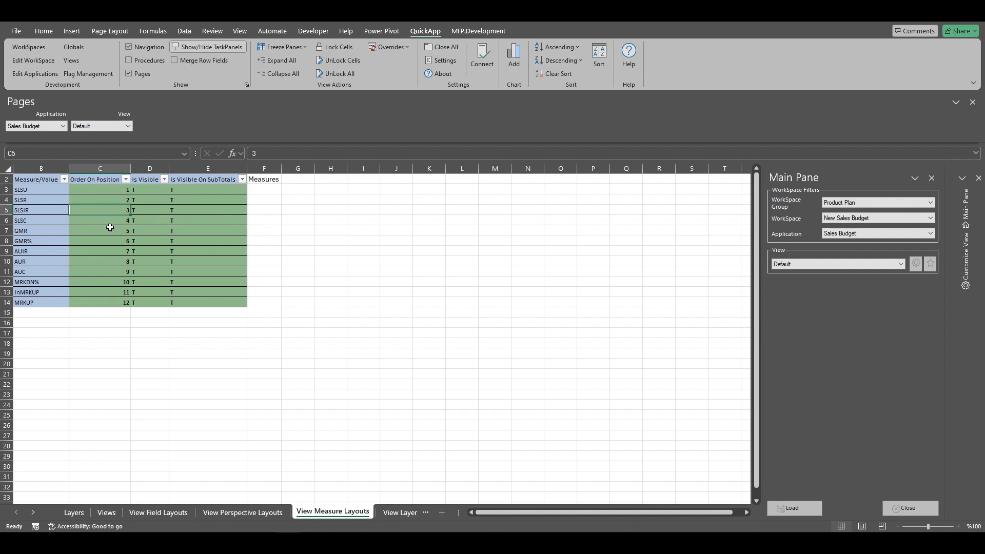
click(100, 220)
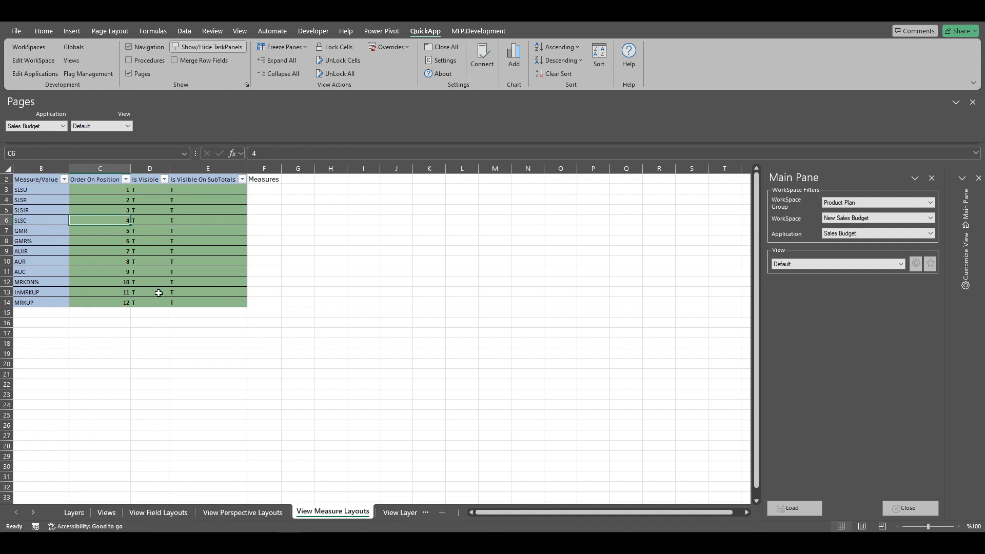
On the View Layer Layouts sheet, set the LY Actual layer's Is Visible to T.
click(30, 516)
click(30, 516)
click(30, 516)
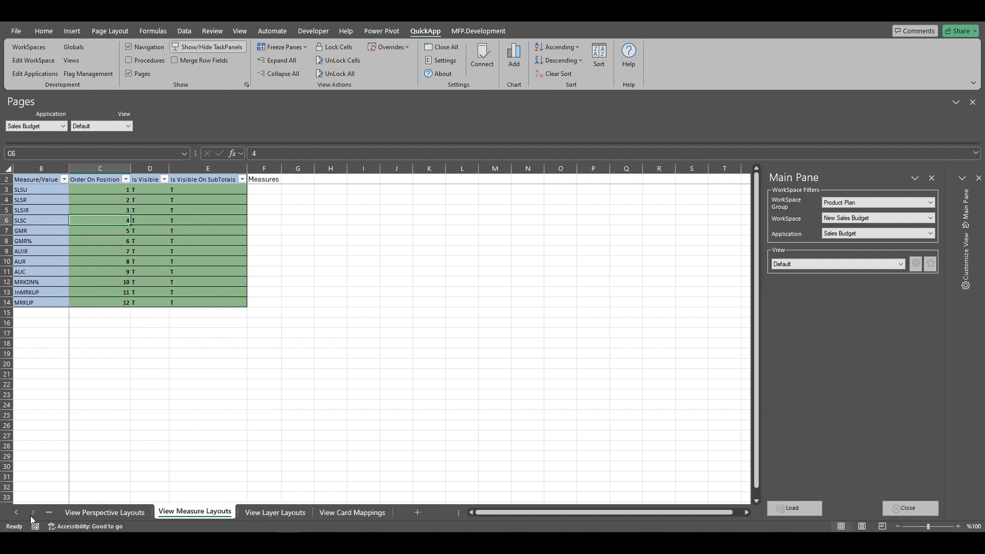
click(282, 513)
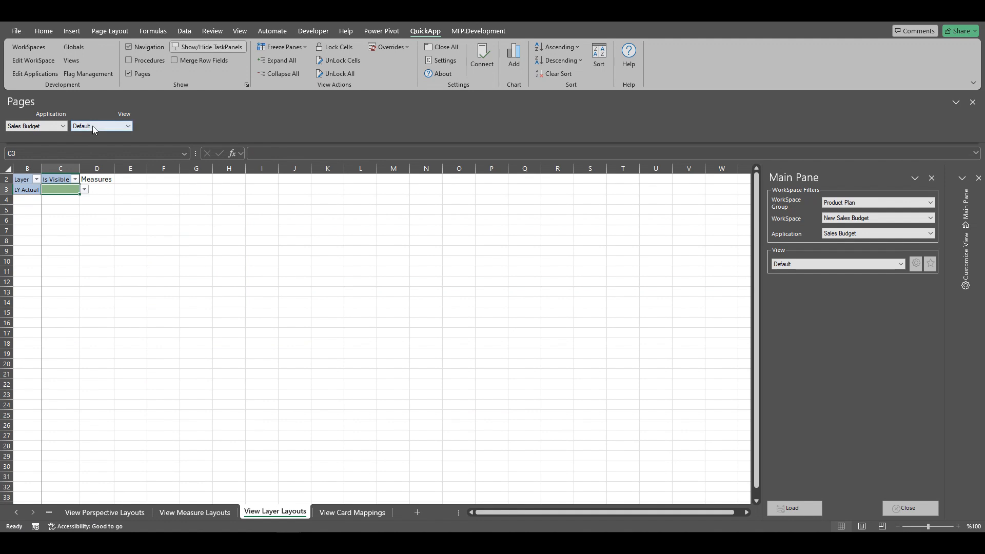
click(84, 190)
click(56, 209)
Open the New Sales Budget page and show the Main Pane.
click(471, 32)
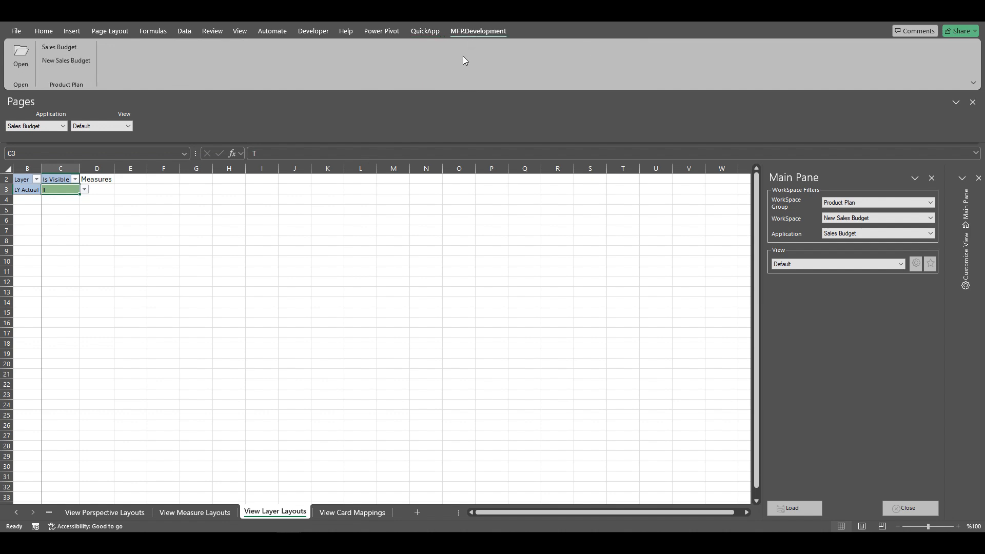
click(71, 60)
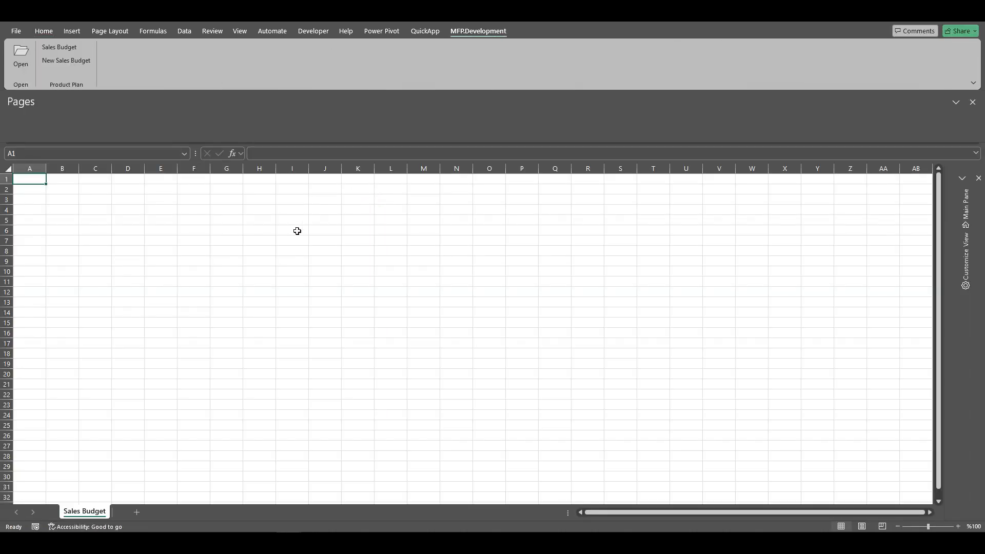
click(966, 208)
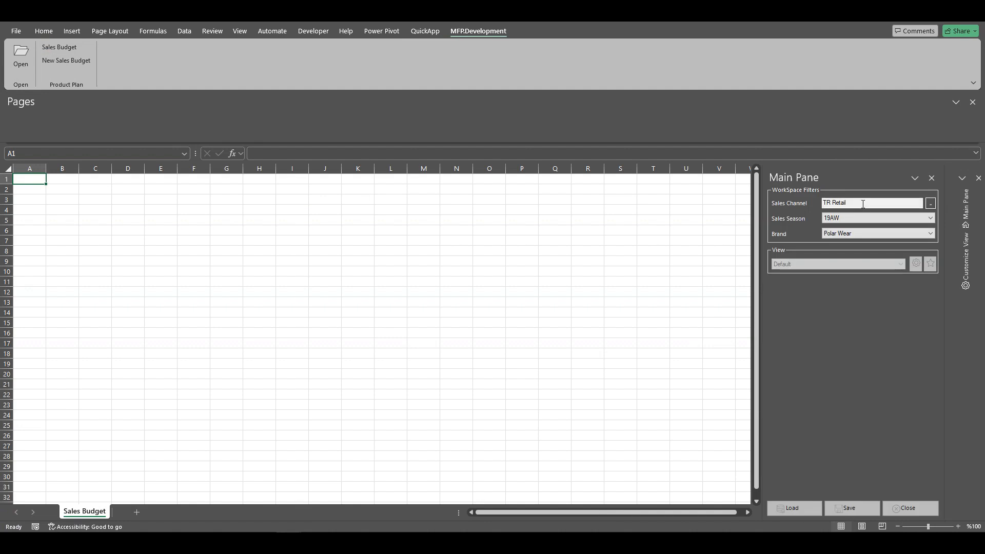
Set the Sales Season filter to 23SS and Brand to Polar Wear, load the view and close the dialog.
click(931, 218)
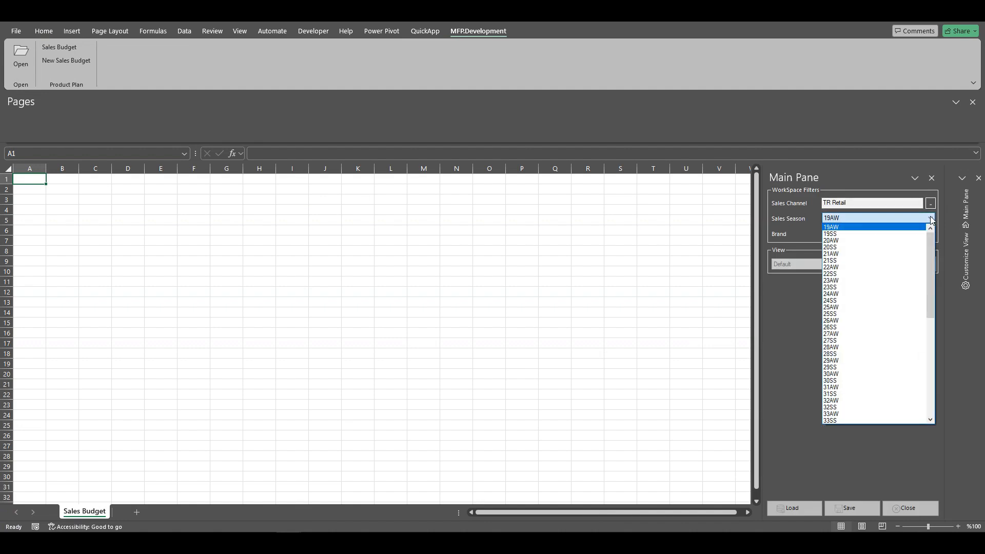
click(842, 287)
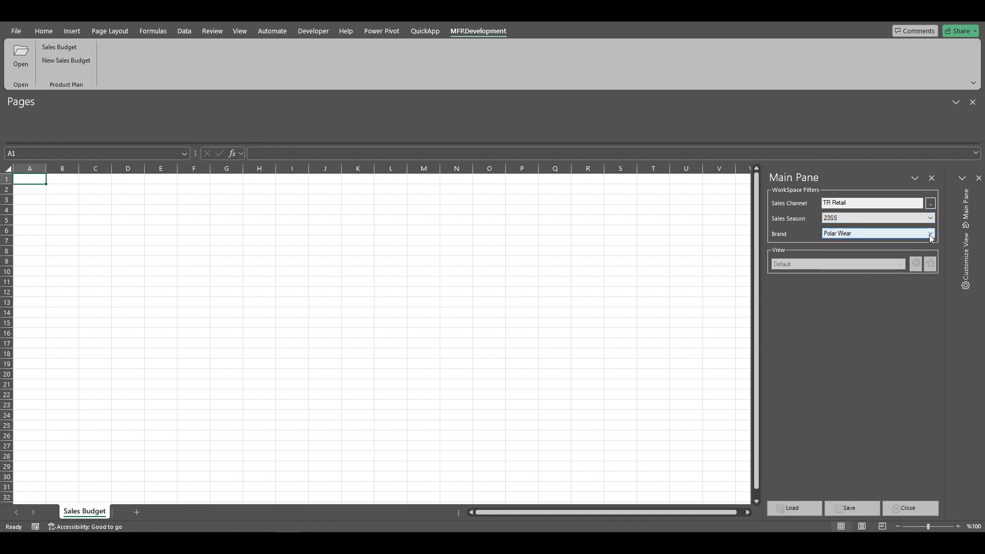
click(932, 234)
click(847, 241)
click(788, 508)
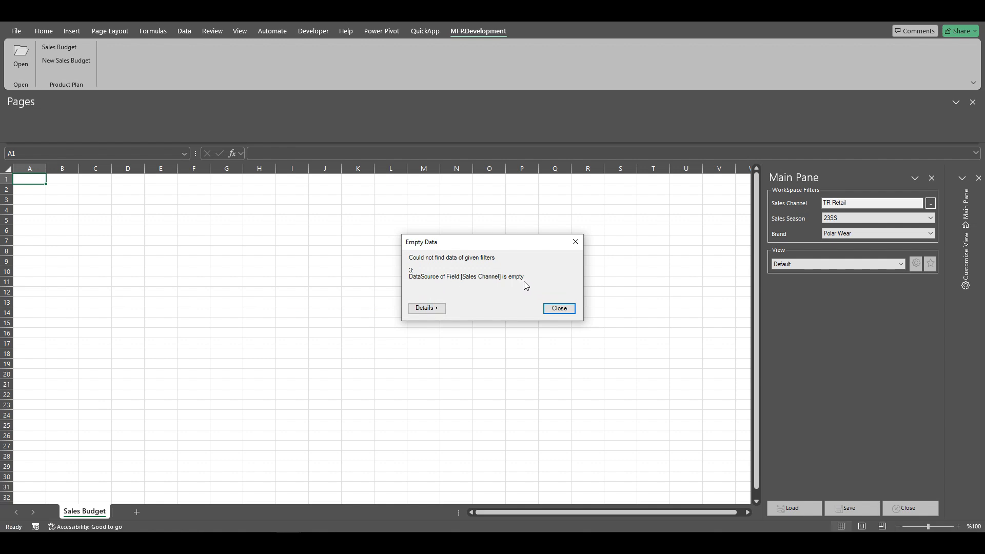
click(559, 308)
Change the Sales Season filter to 22SS and load the view.
click(931, 219)
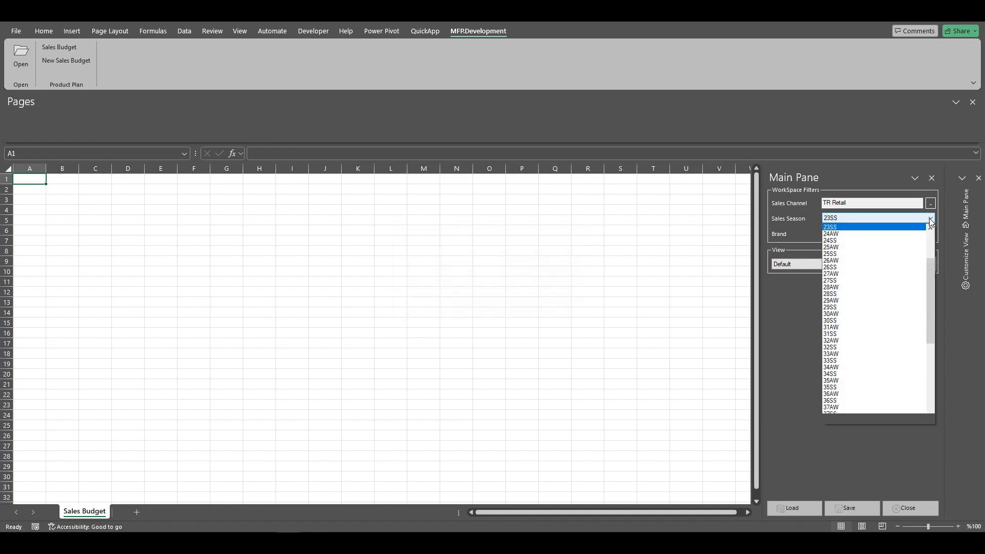
scroll(919, 228, up, 1)
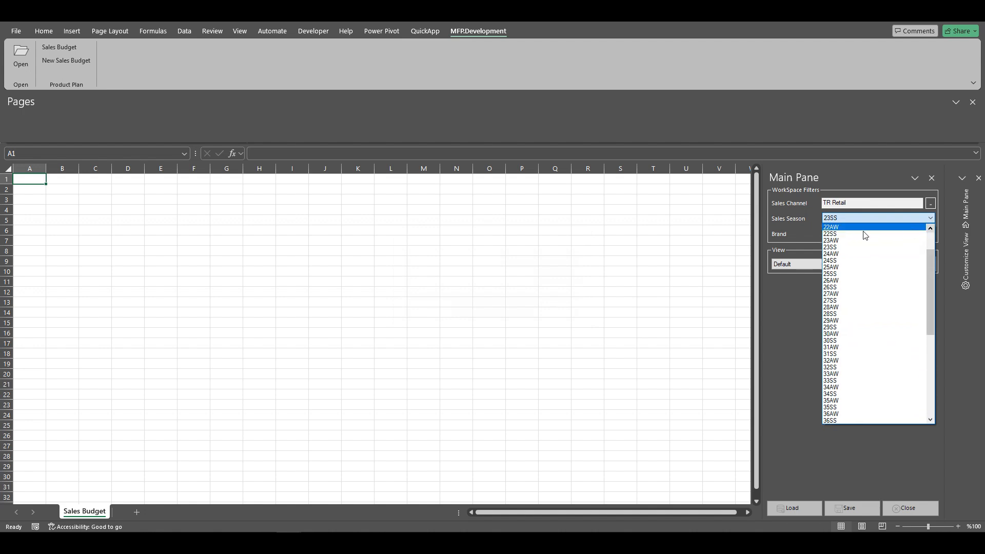
click(842, 234)
click(794, 509)
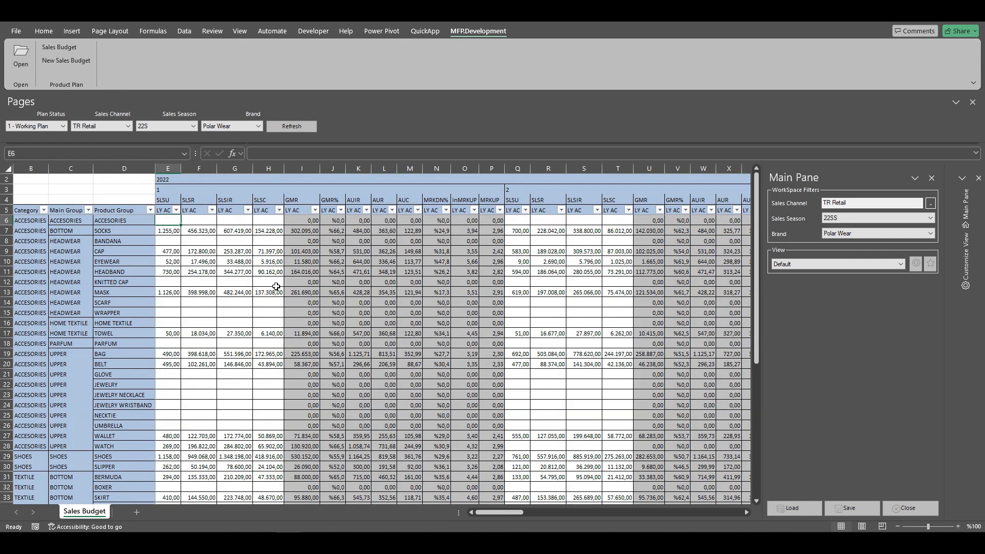
Browse the loaded Sales Budget rows and columns, then close the page.
scroll(282, 291, down, 3)
scroll(282, 291, up, 3)
mouse_move(494, 513)
mouse_down()
mouse_move(721, 513)
mouse_move(488, 519)
mouse_up()
click(57, 220)
click(32, 219)
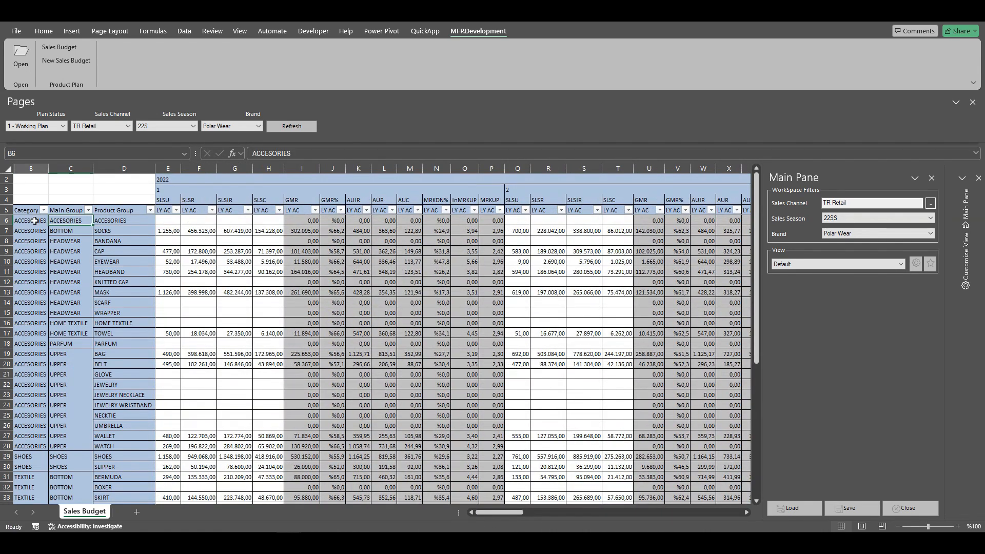
click(76, 219)
click(82, 241)
scroll(87, 320, down, 3)
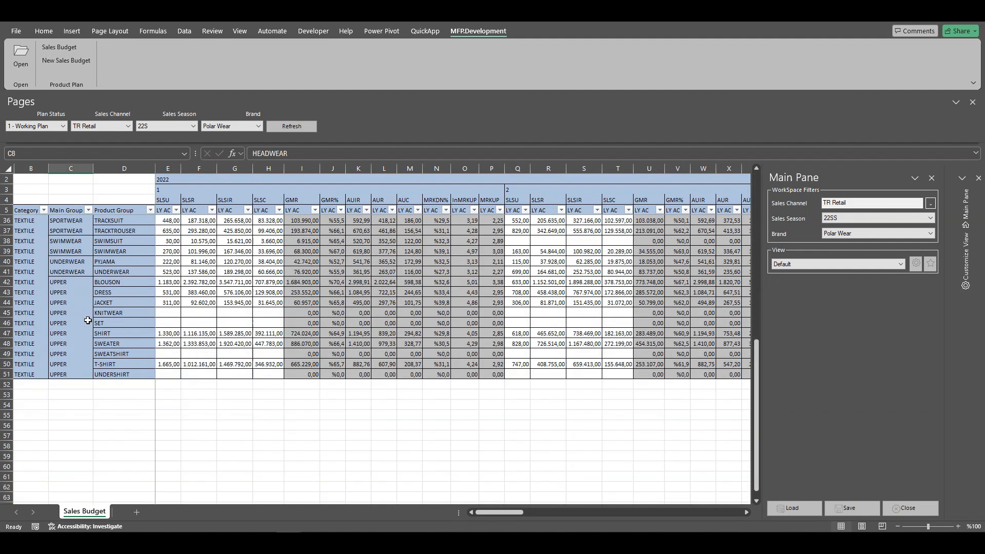
scroll(87, 320, up, 3)
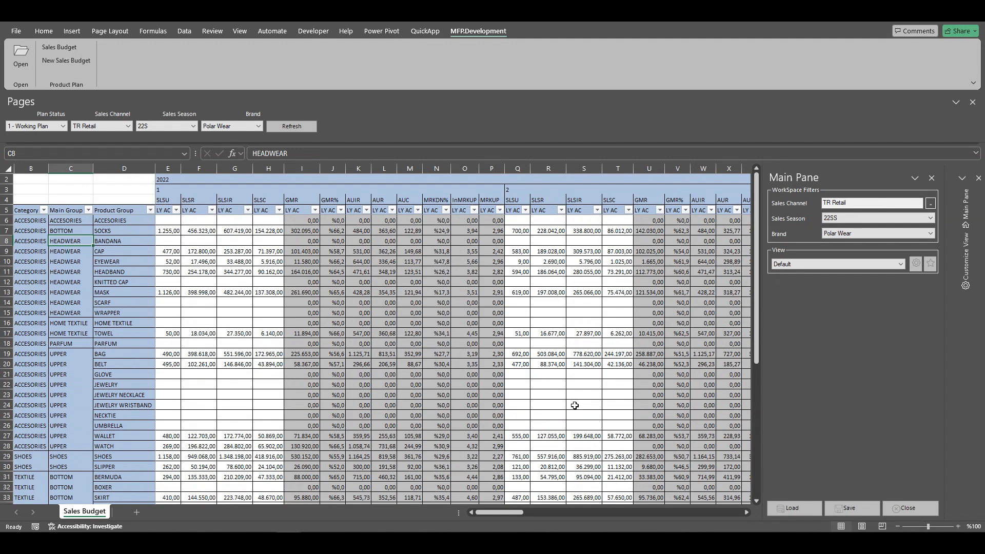
click(911, 509)
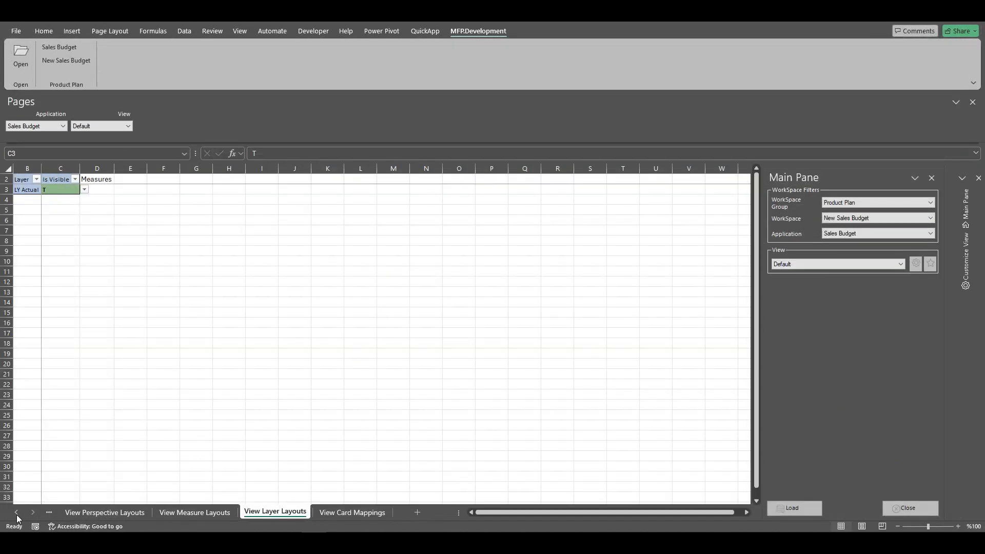
On the Views sheet, set the Default view's ViewType to Pivot.
click(17, 513)
click(16, 512)
click(106, 513)
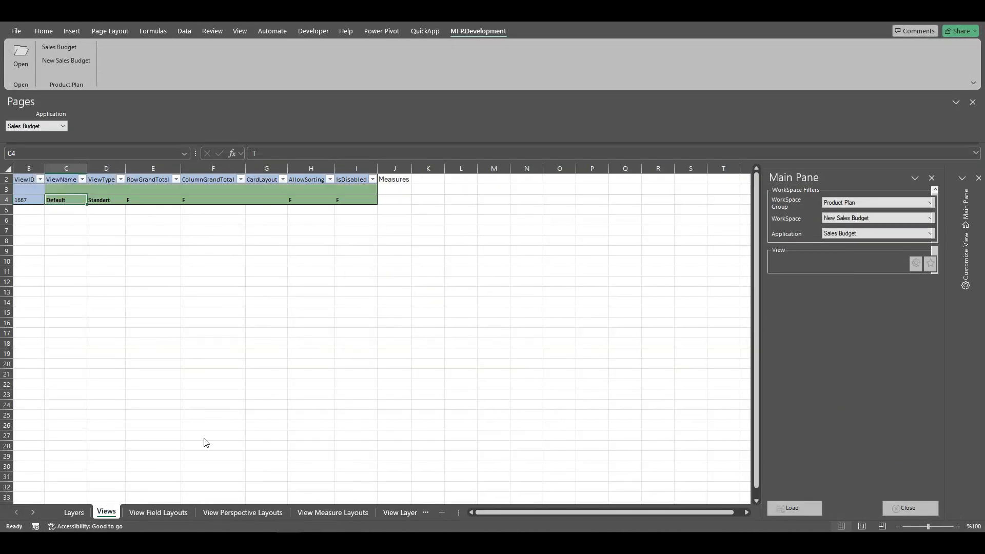
click(110, 202)
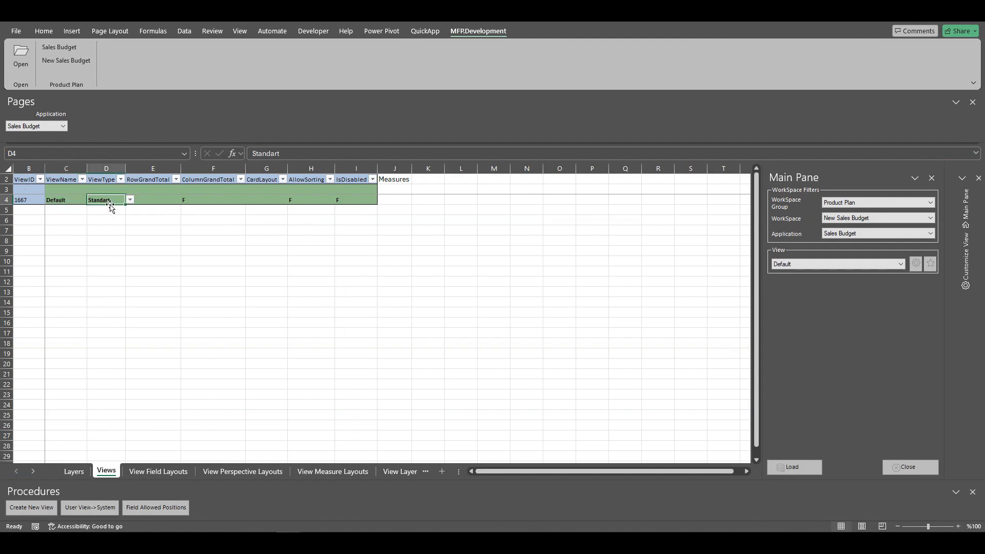
click(130, 200)
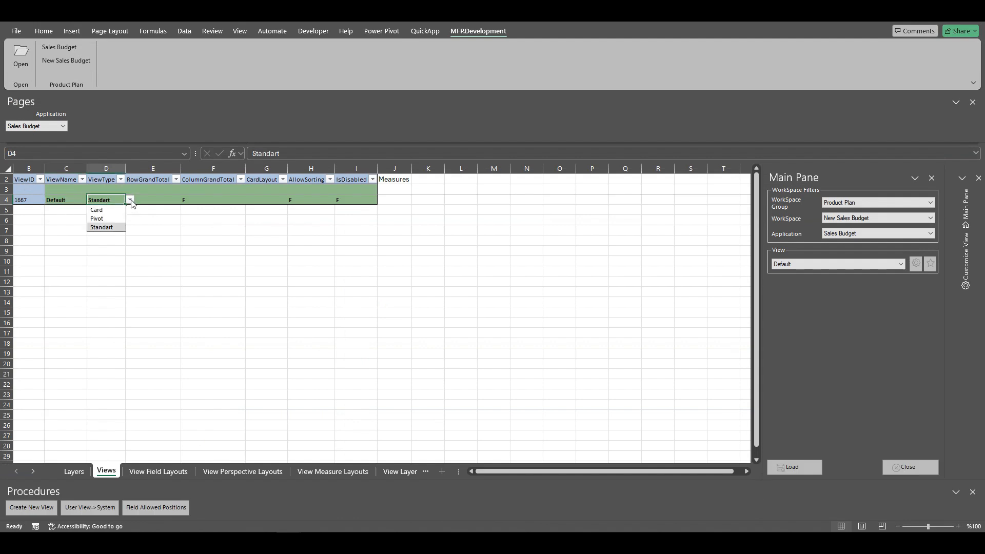
click(104, 218)
Set the Default view's RowGrandTotal and ColumnGrandTotal to T.
click(161, 199)
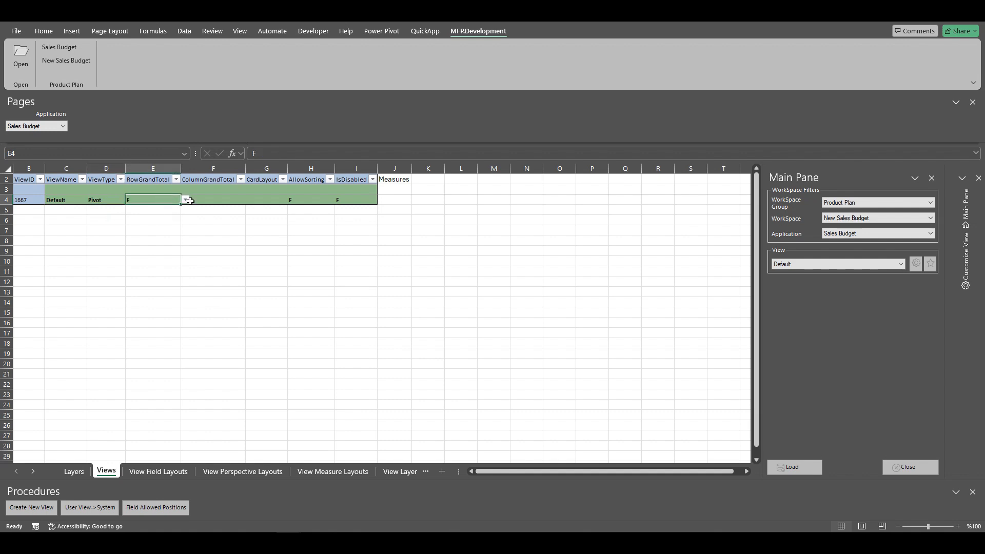
click(186, 199)
click(153, 218)
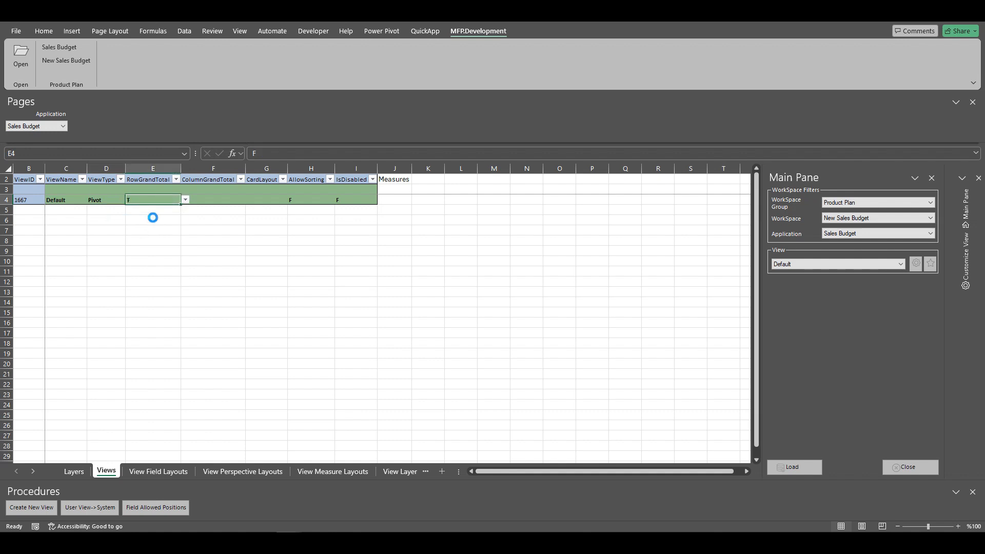
click(214, 199)
click(250, 199)
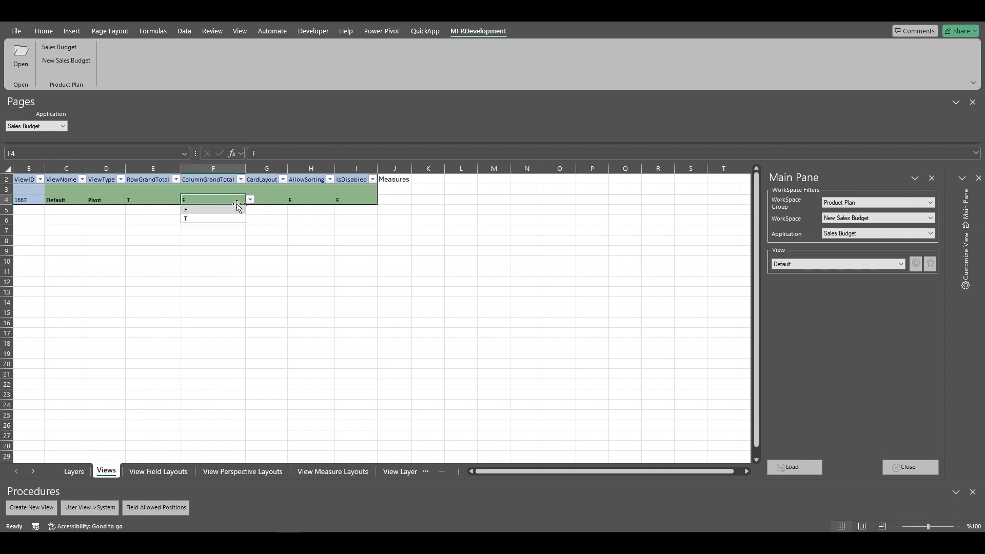
click(199, 218)
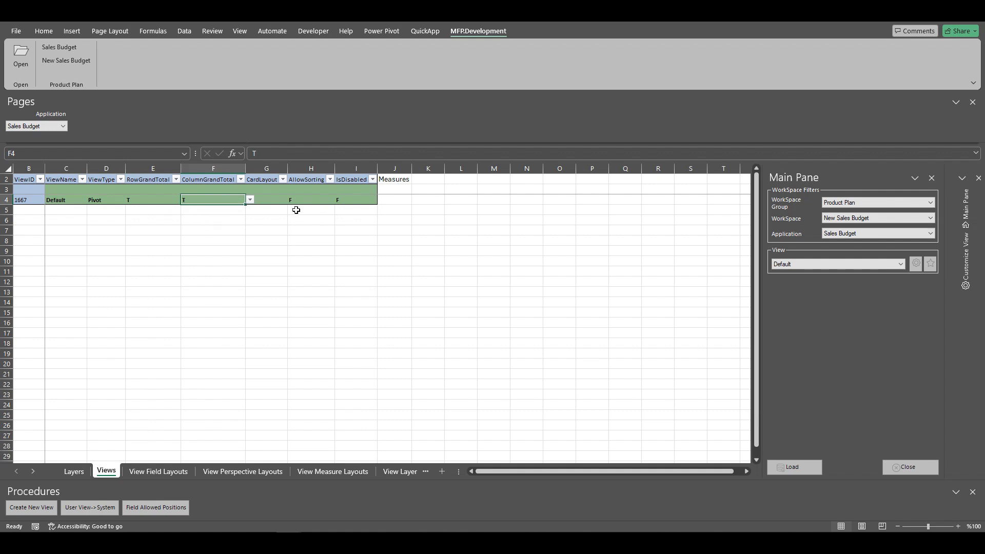
Set the Default view's AllowSorting to T.
click(277, 229)
click(310, 202)
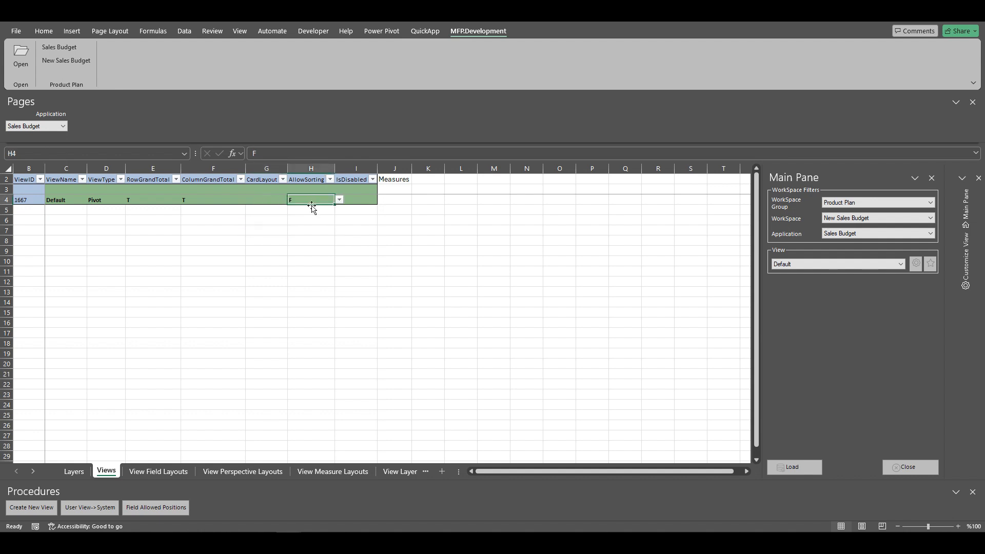
click(340, 200)
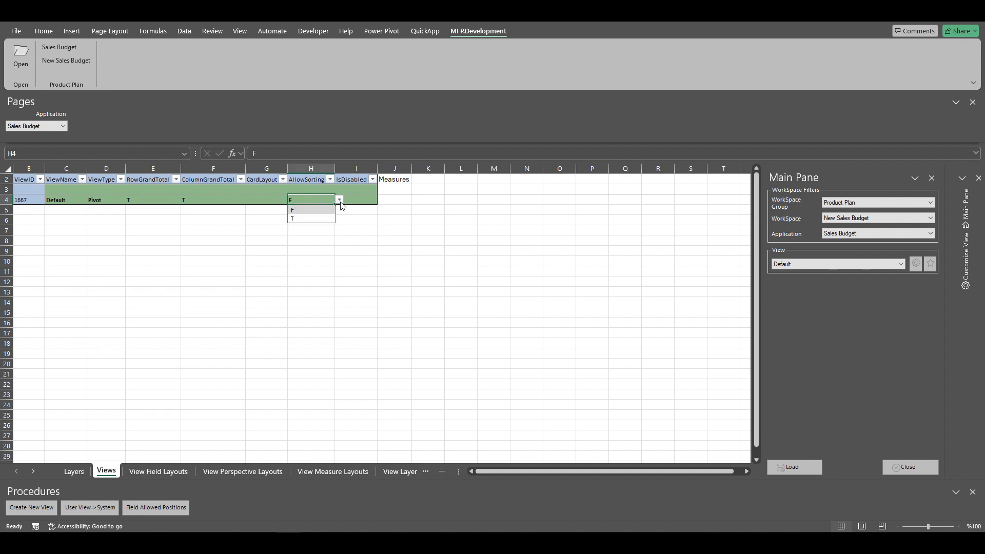
click(306, 221)
click(301, 222)
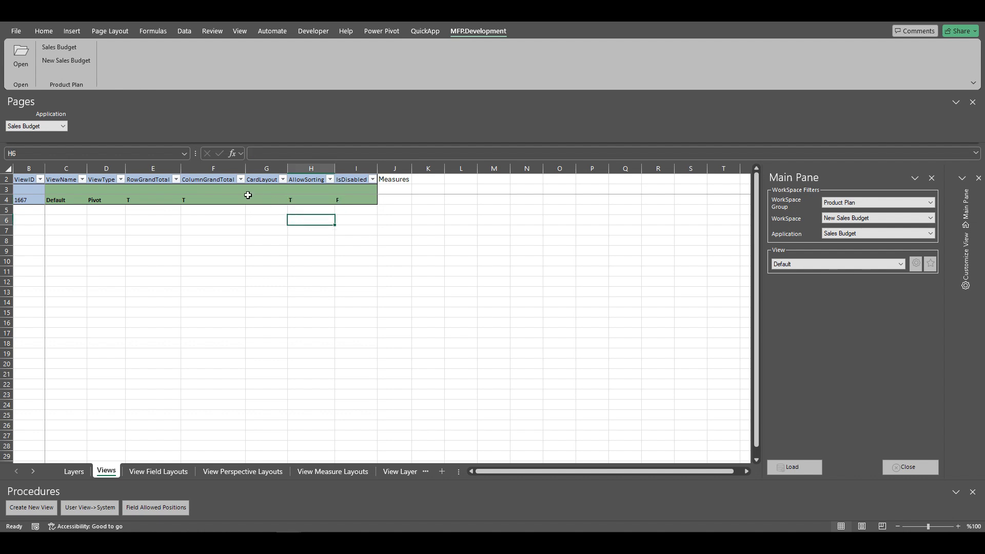
Open New Sales Budget, load the view, and scroll through the pivot down to the Grand Total.
click(61, 61)
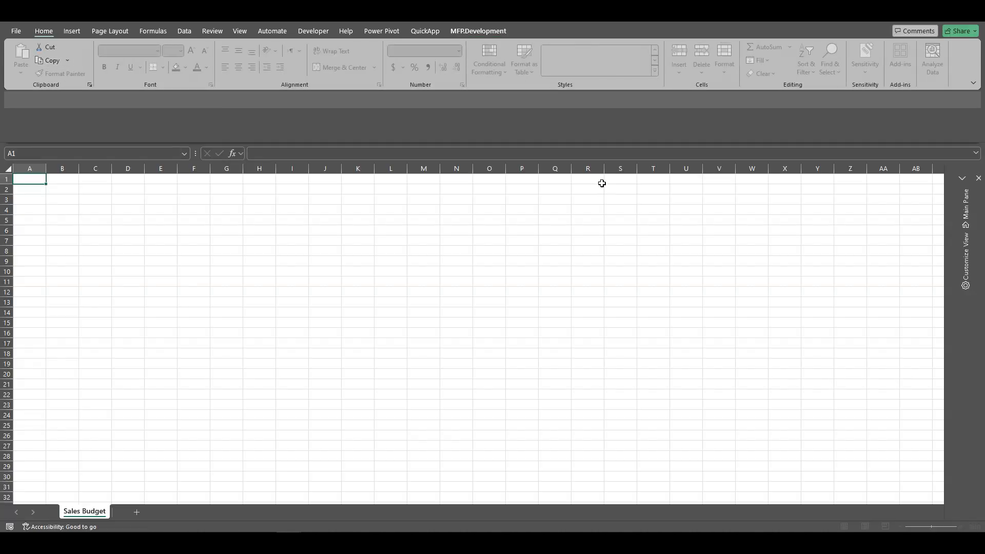
click(795, 507)
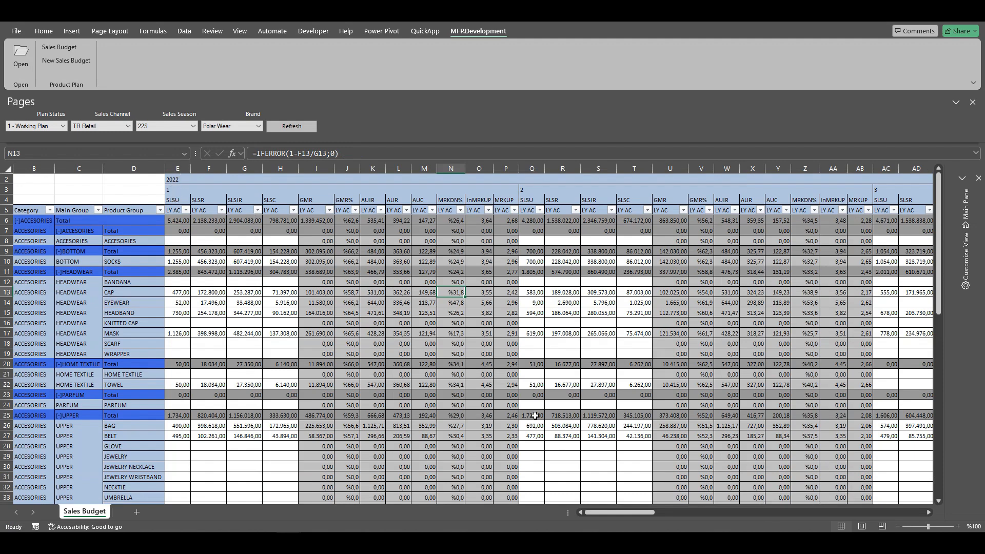
drag(621, 513, 585, 515)
scroll(241, 311, down, 13)
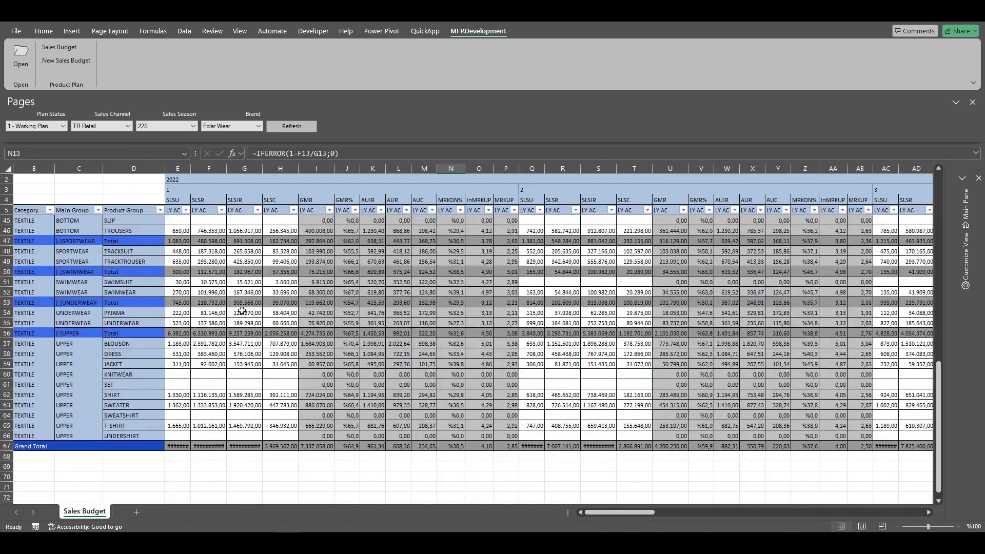
scroll(242, 311, up, 13)
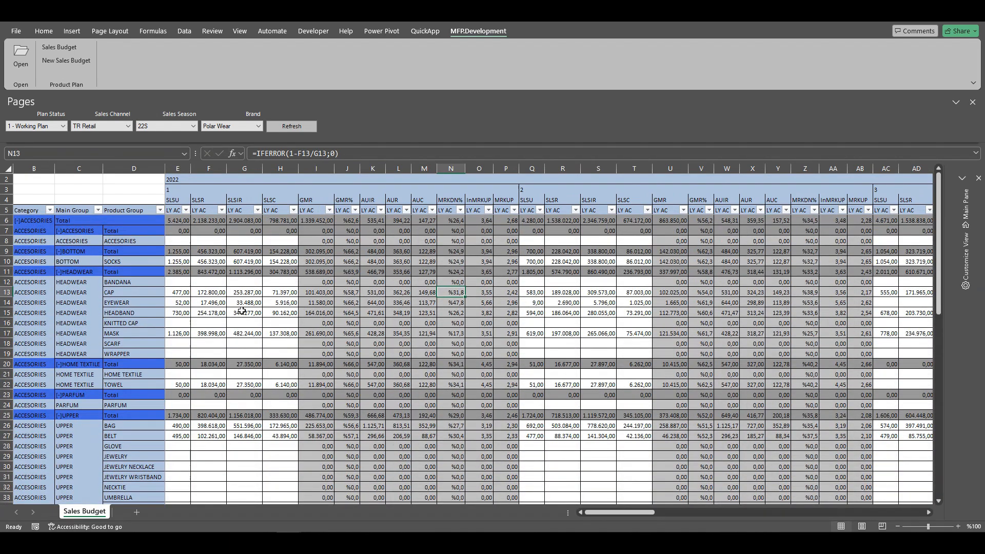
Collapse the ACCESSORIES, BOTTOM, HEADWEAR and HOME TEXTILE main groups in the pivot.
click(72, 231)
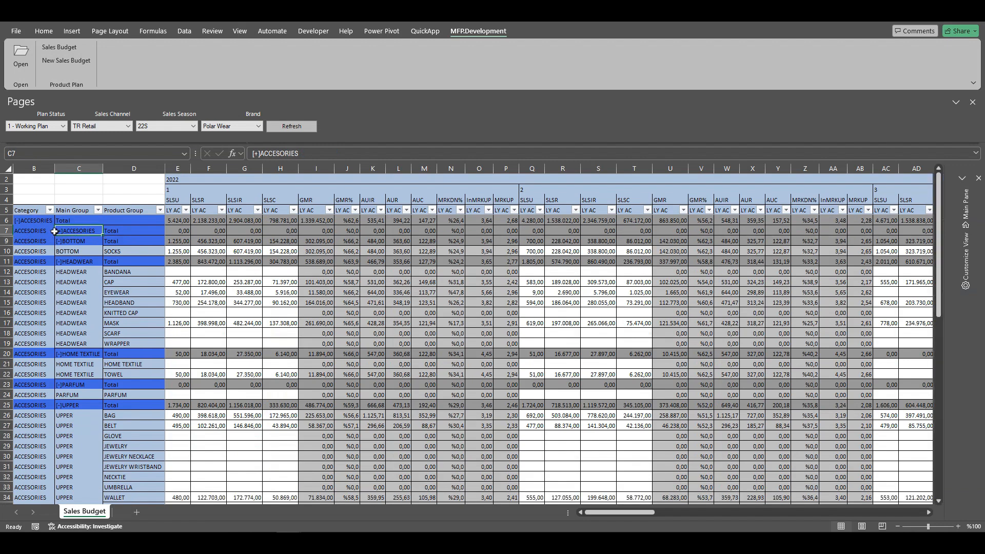
click(73, 242)
click(71, 251)
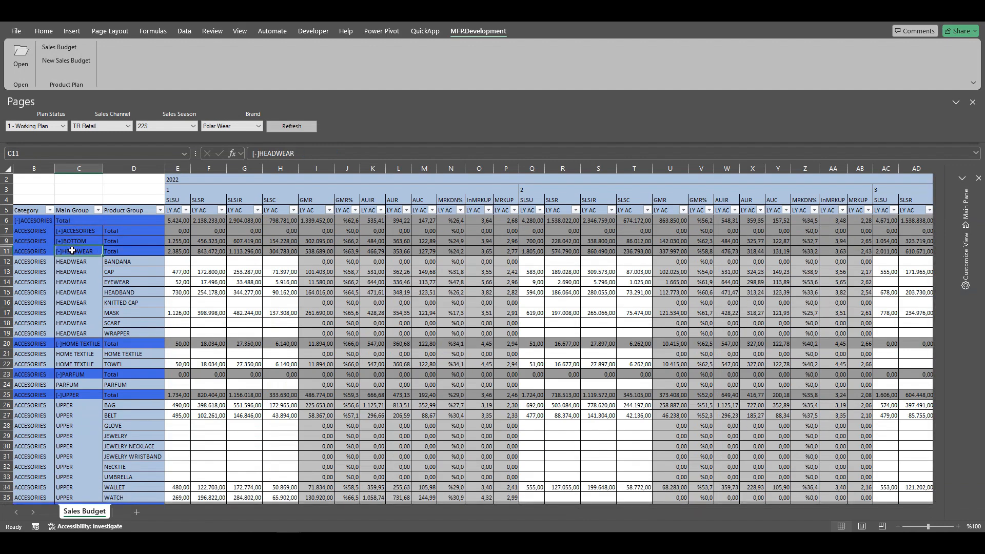
click(71, 263)
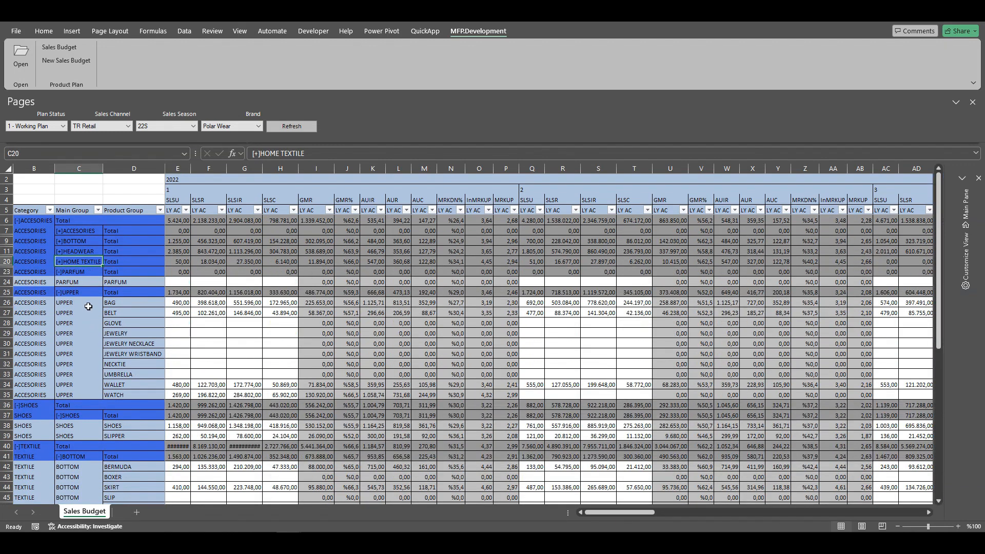